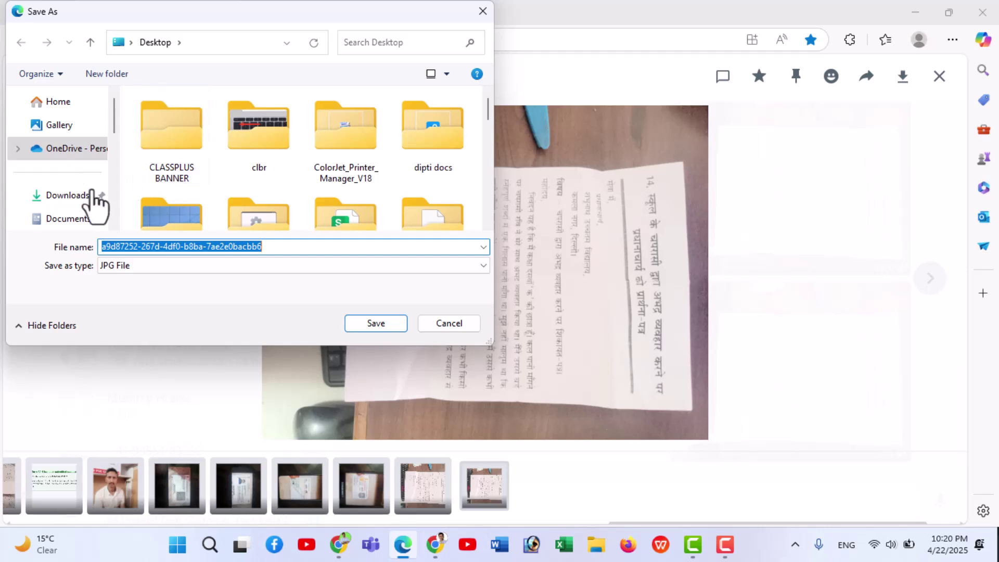
Save the letter photo as "hindi" in the "image editing" folder on the Desktop
scroll(67, 151, down, 3)
scroll(62, 156, up, 2)
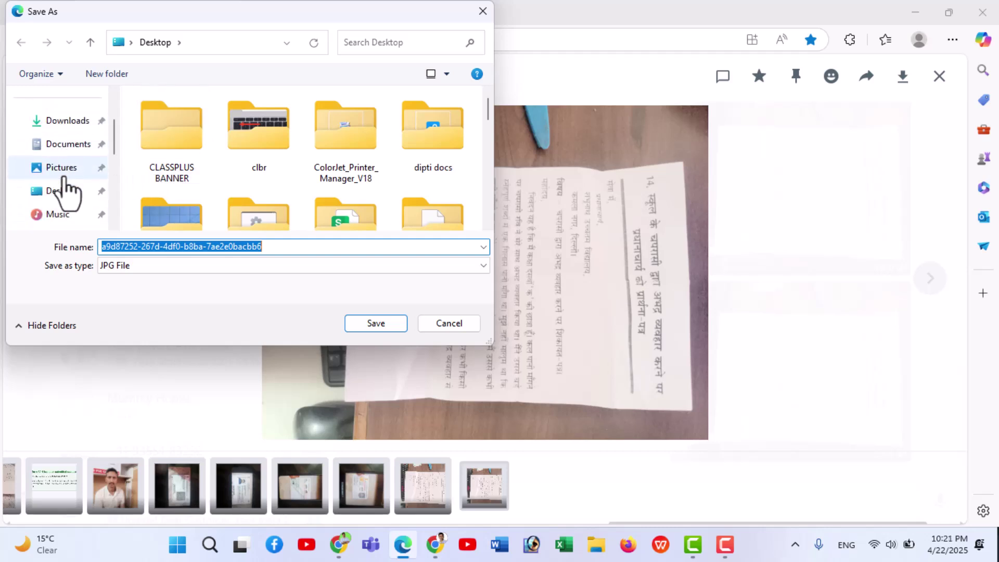
click(62, 190)
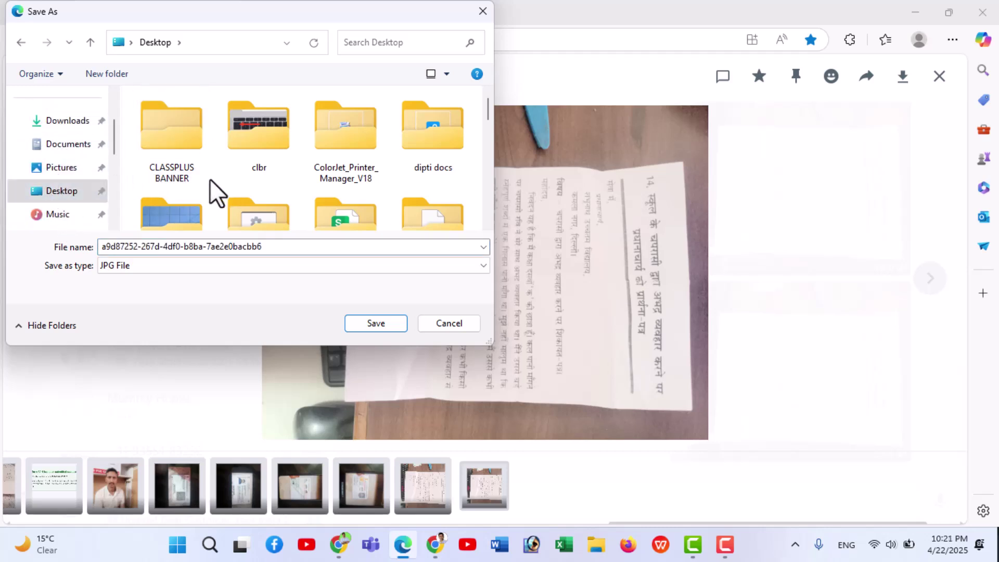
text(im)
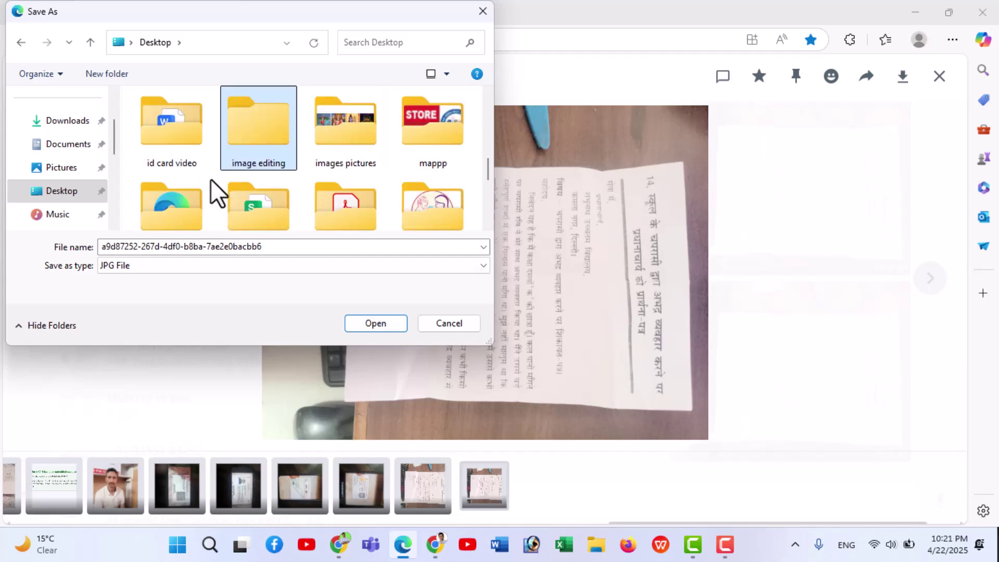
key(Return)
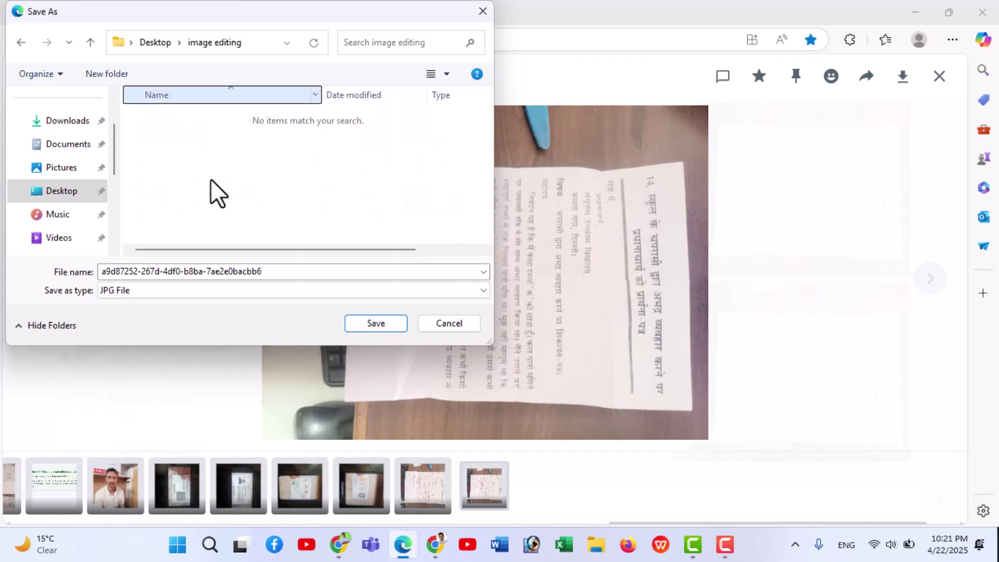
key(Tab)
text(hindi)
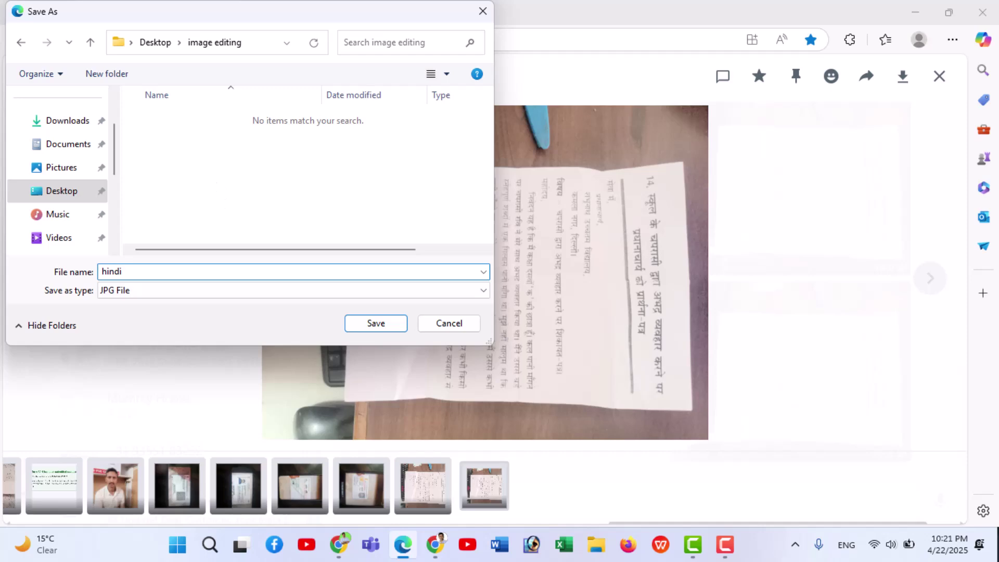
click(366, 317)
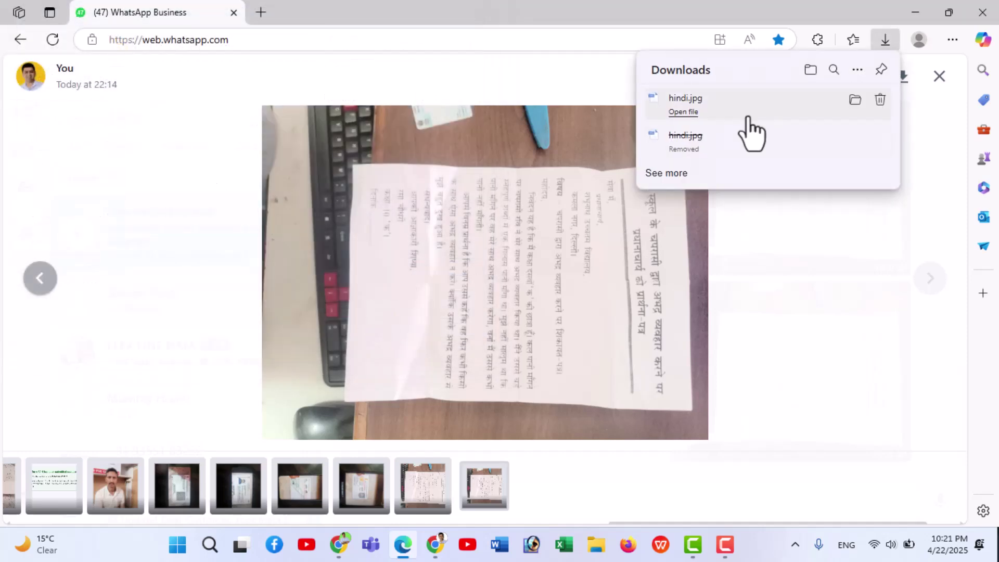
Open the hindi image from the Desktop's "image editing" folder with Photos in a maximized window
key(super+d)
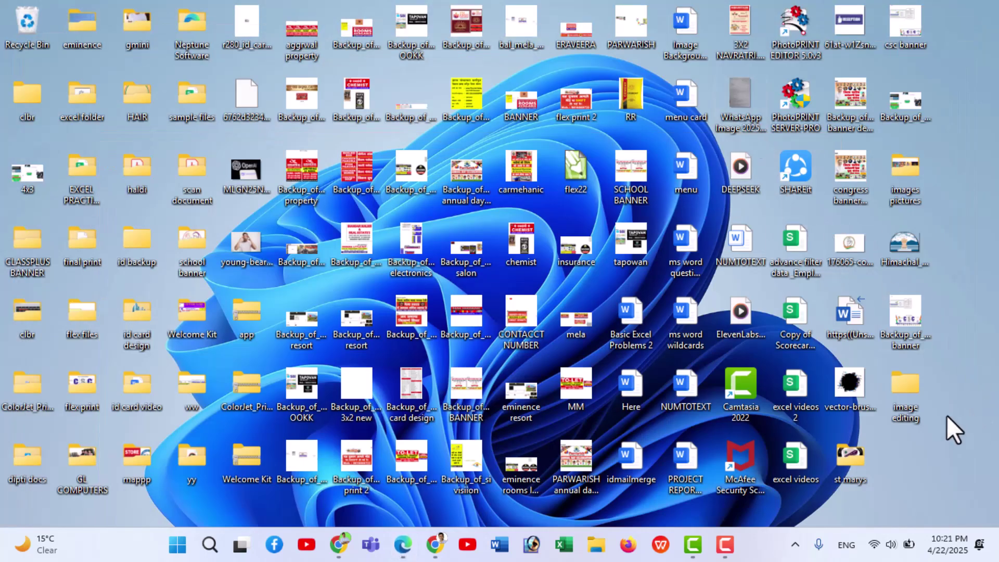
double_click(913, 398)
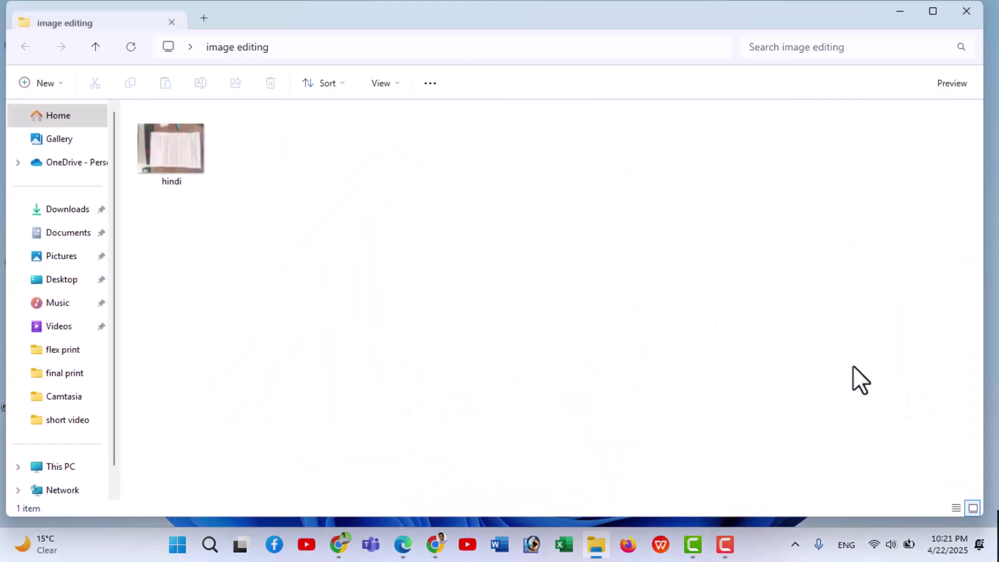
right_click(152, 144)
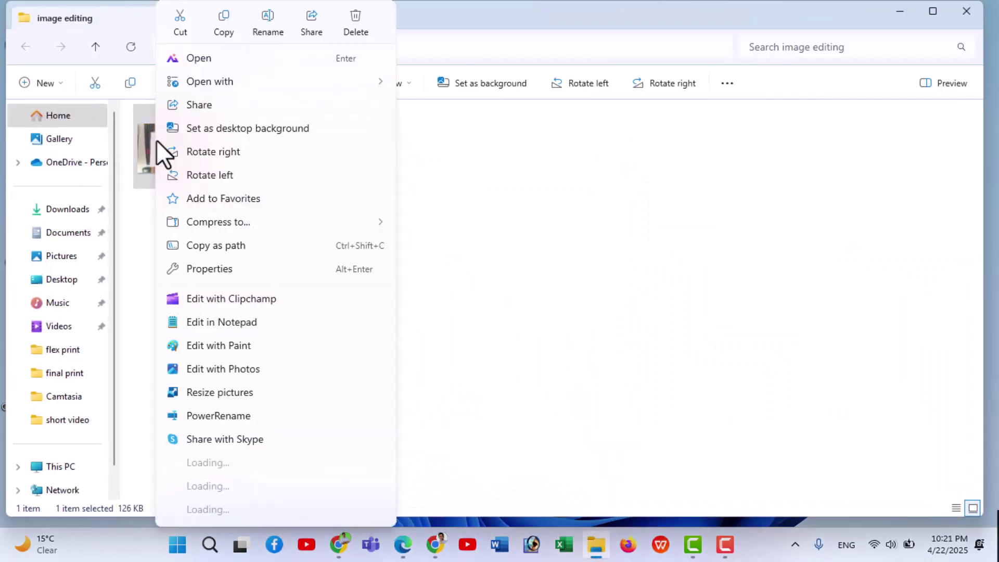
mouse_move(185, 82)
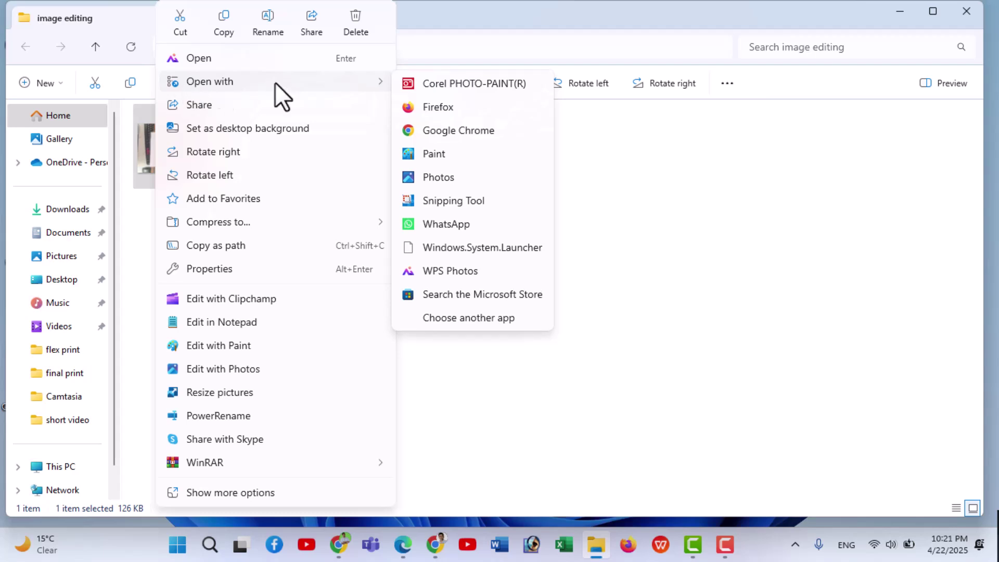
click(454, 177)
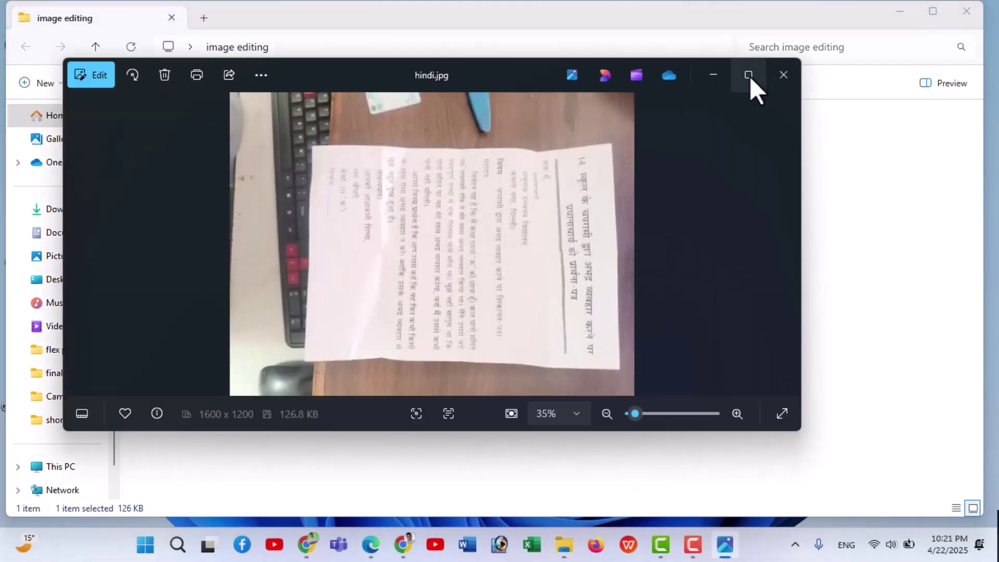
click(752, 76)
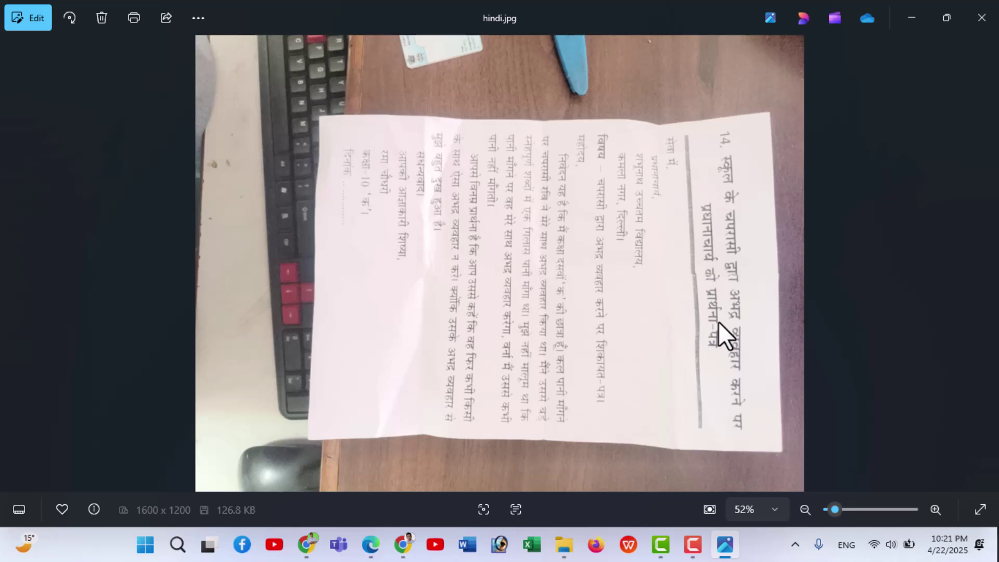
Crop the photo to the edges of the paper sheet, about 1218 x 861 pixels
click(26, 23)
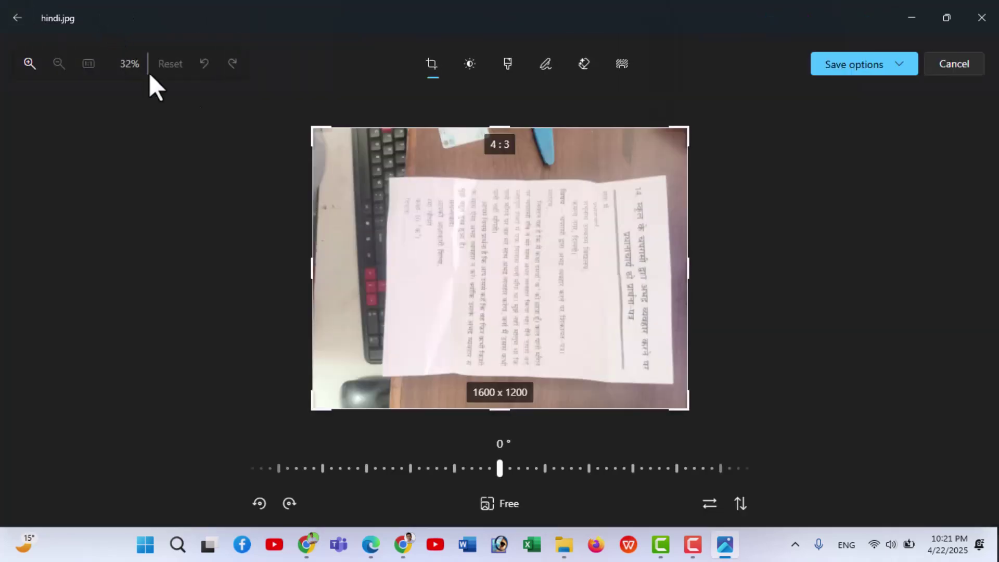
drag(325, 136, 392, 187)
drag(680, 411, 654, 371)
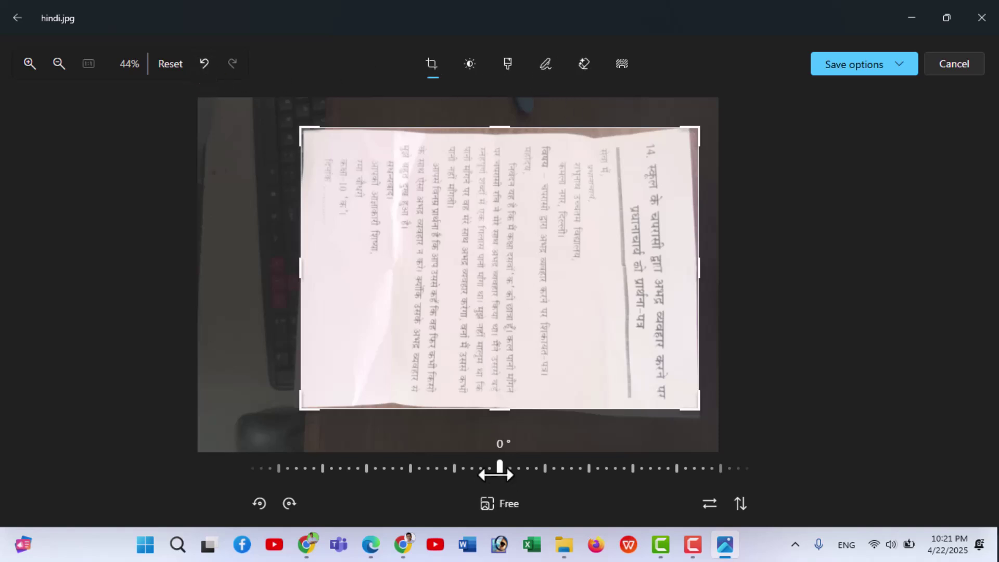
Rotate the cropped image clockwise by three quarter turns so the text is upright, save it over the original file and close Photos
click(292, 504)
click(292, 505)
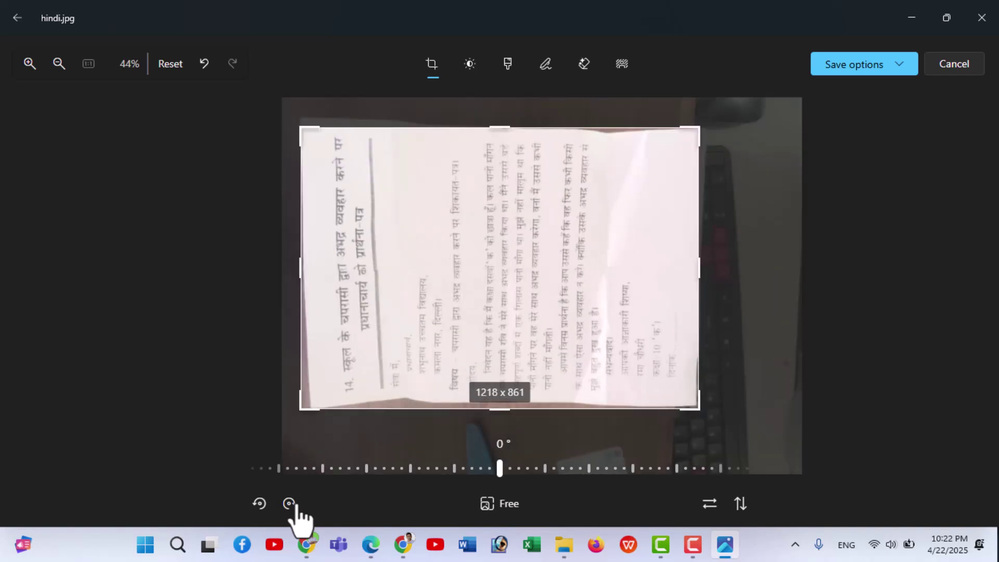
click(292, 506)
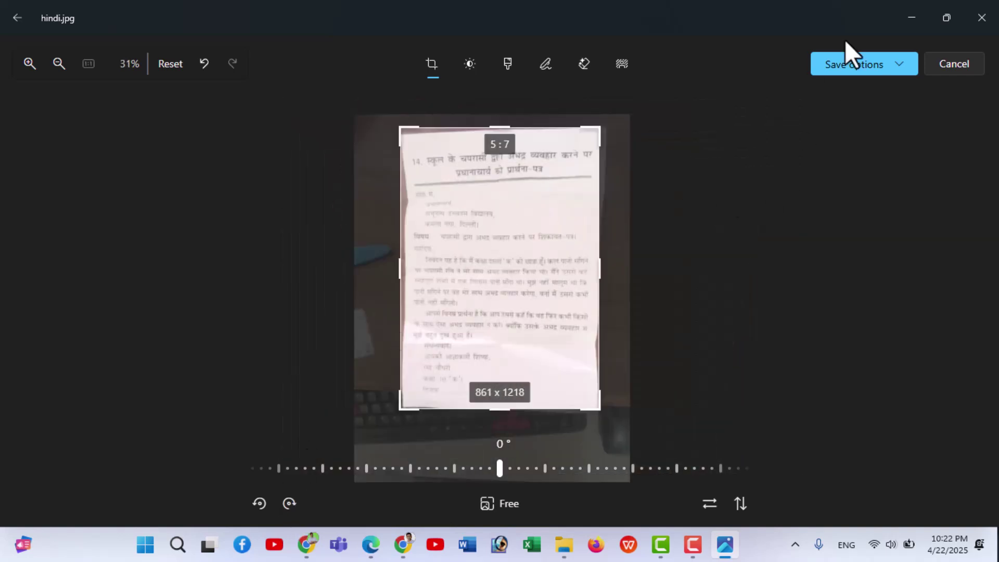
click(875, 66)
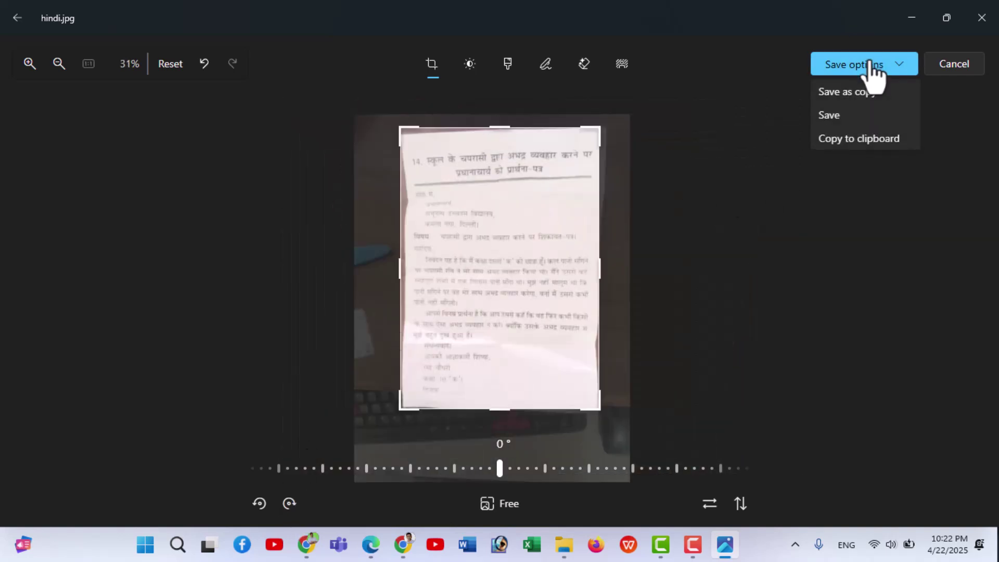
click(844, 113)
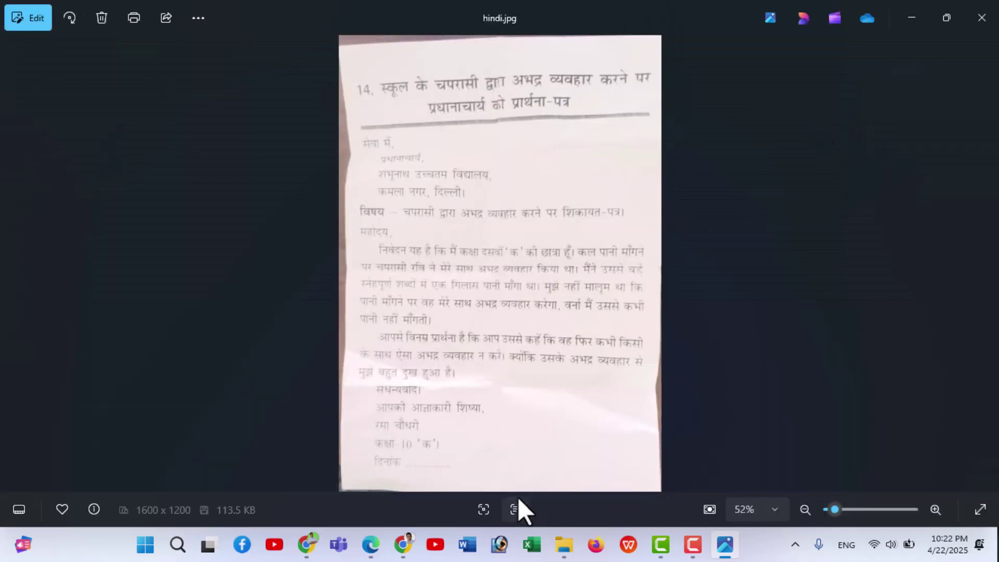
click(981, 17)
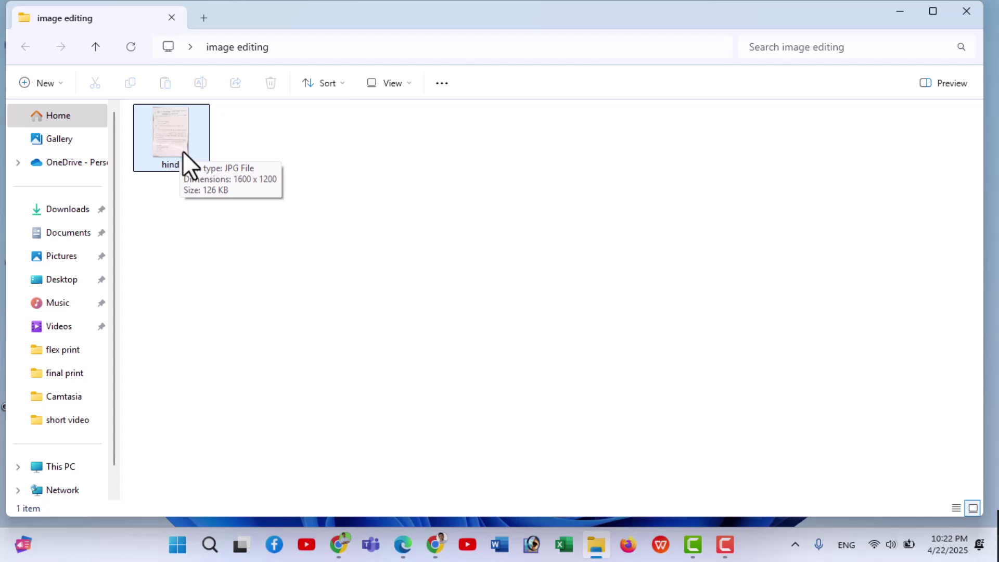
Switch to Chrome, go to Google Images and search with Google Lens using the hindi image from the "image editing" folder
click(440, 543)
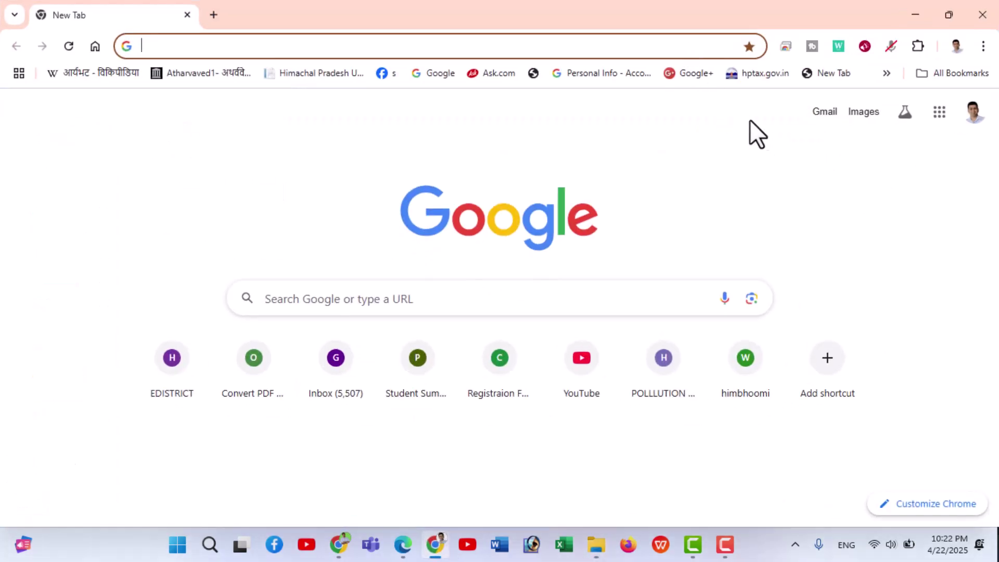
click(864, 112)
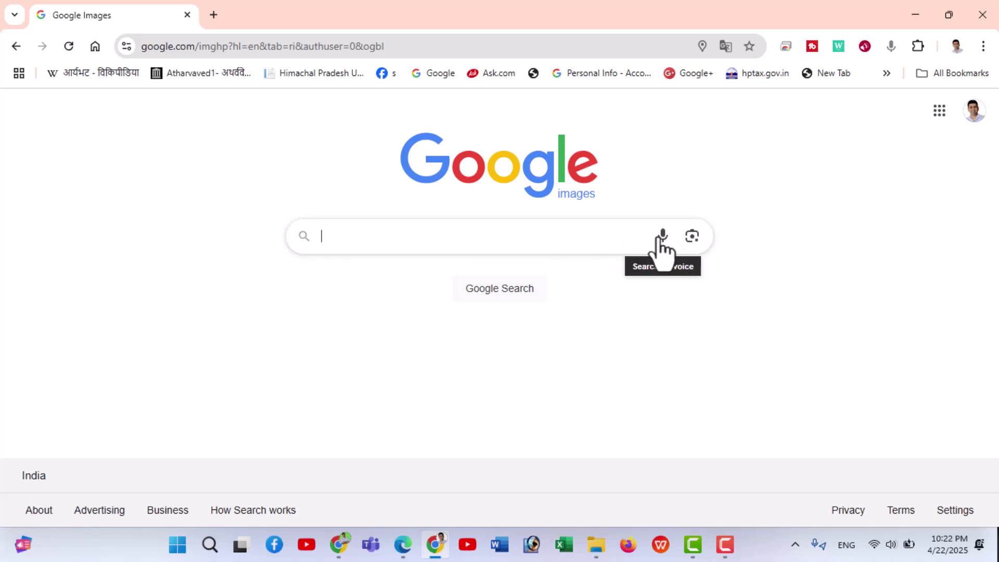
click(693, 236)
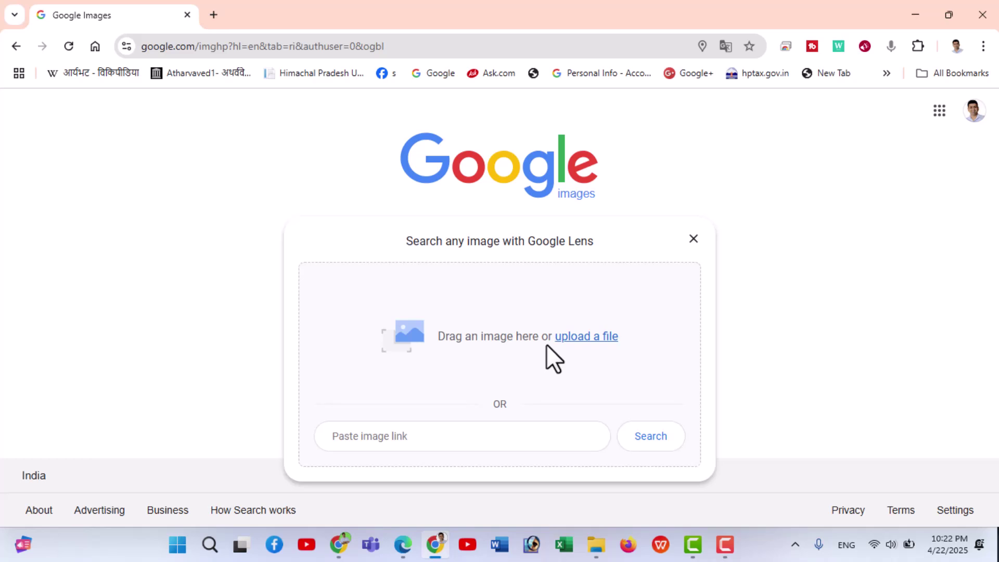
click(597, 544)
click(173, 167)
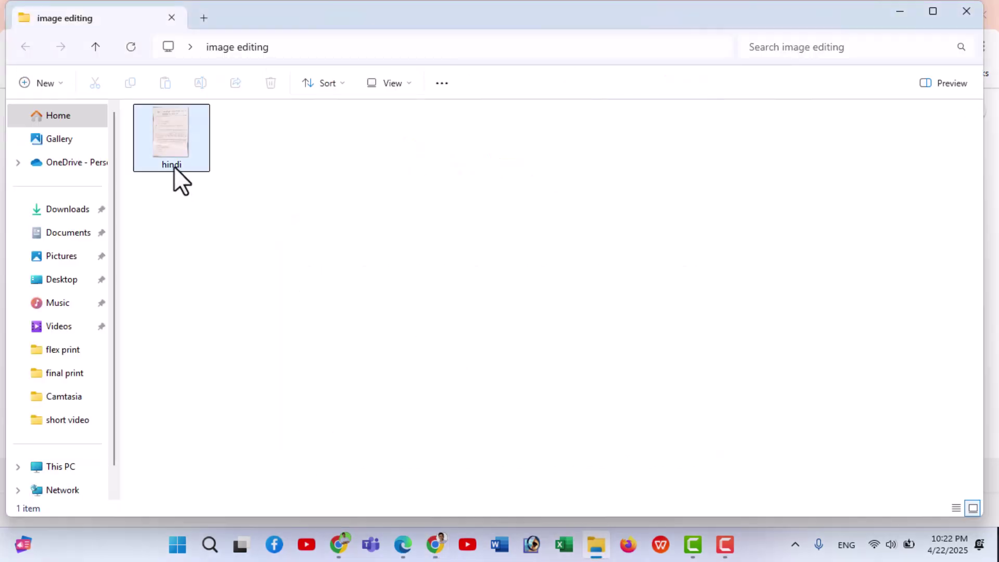
drag(174, 154, 461, 376)
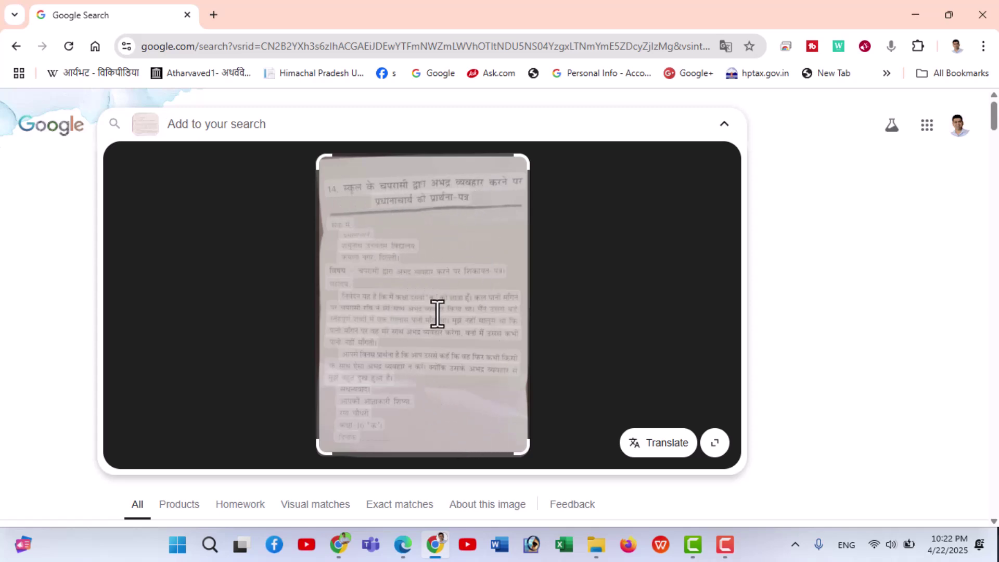
Select all the recognized Hindi text in the uploaded image and copy it to the clipboard
click(390, 184)
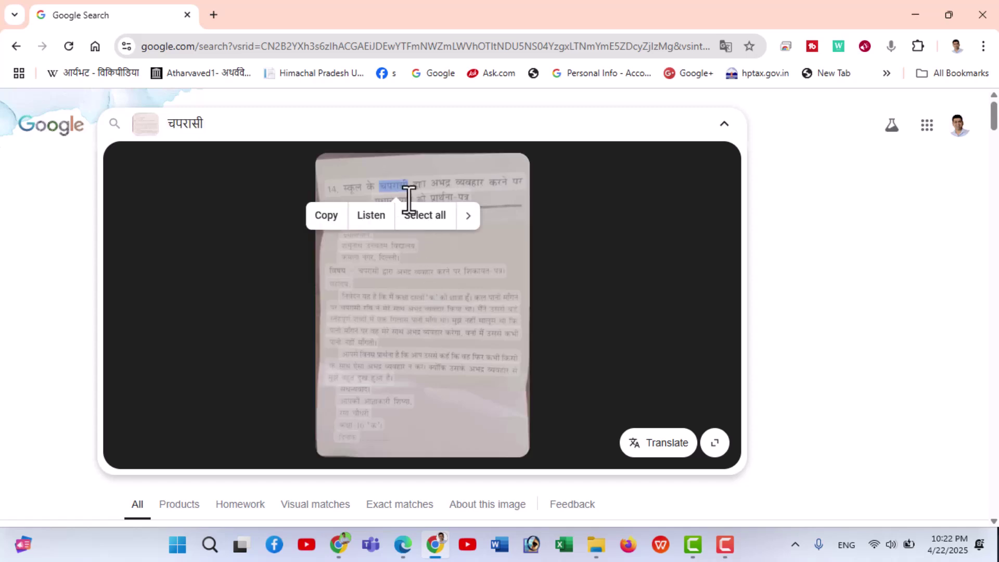
click(419, 217)
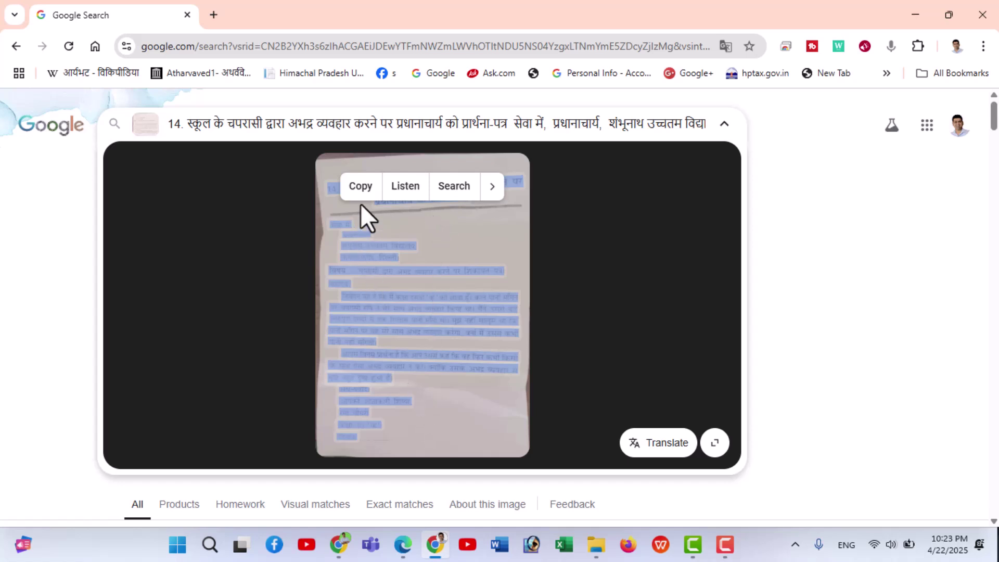
click(355, 190)
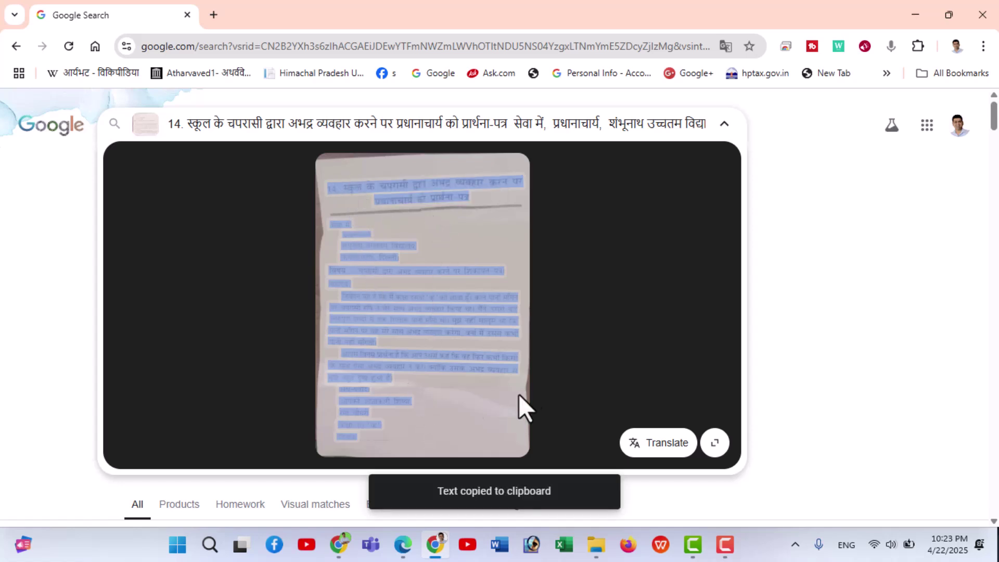
Switch to Word, create a new blank document, paste the copied Hindi text and look through it
click(499, 545)
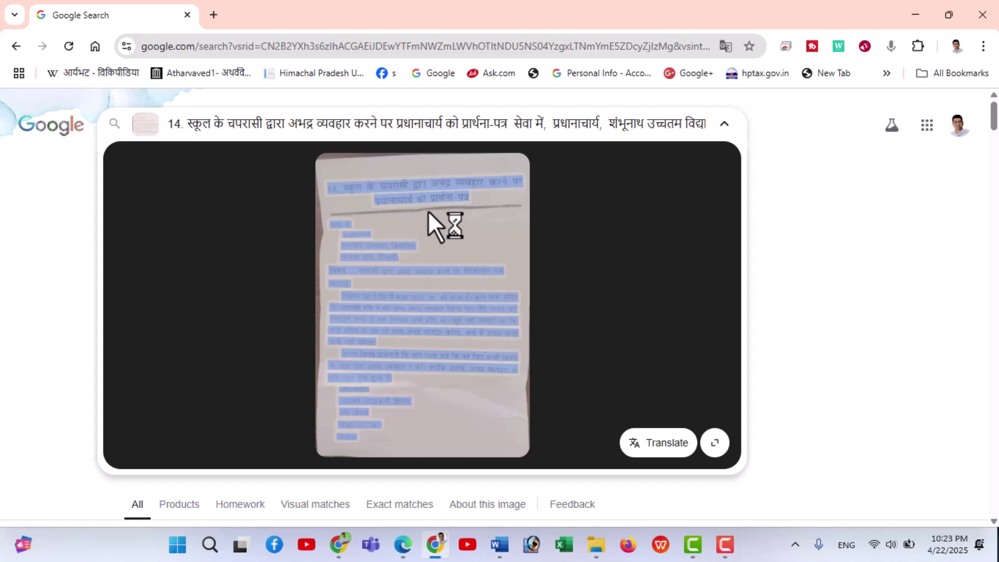
click(499, 544)
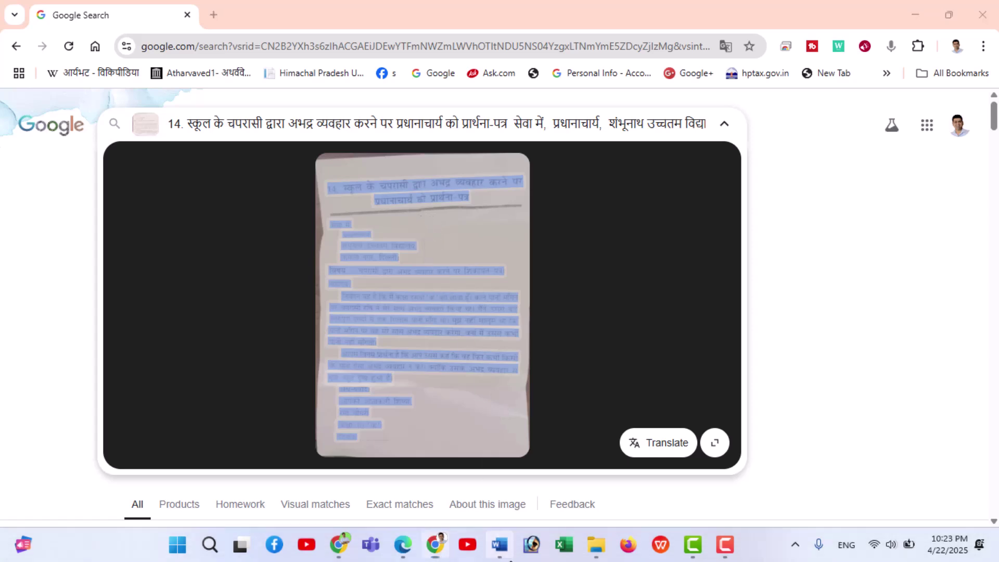
click(377, 79)
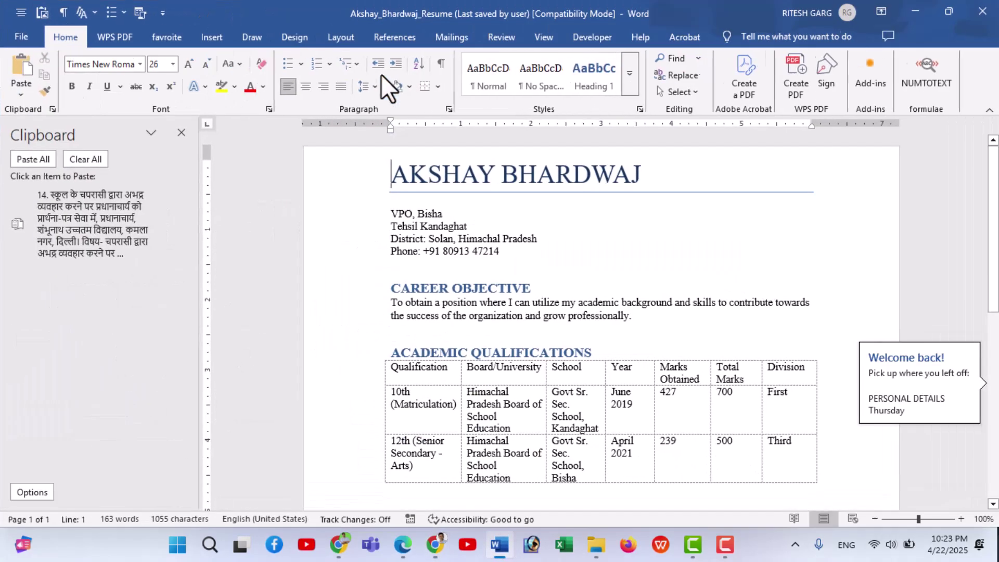
key(ctrl+n)
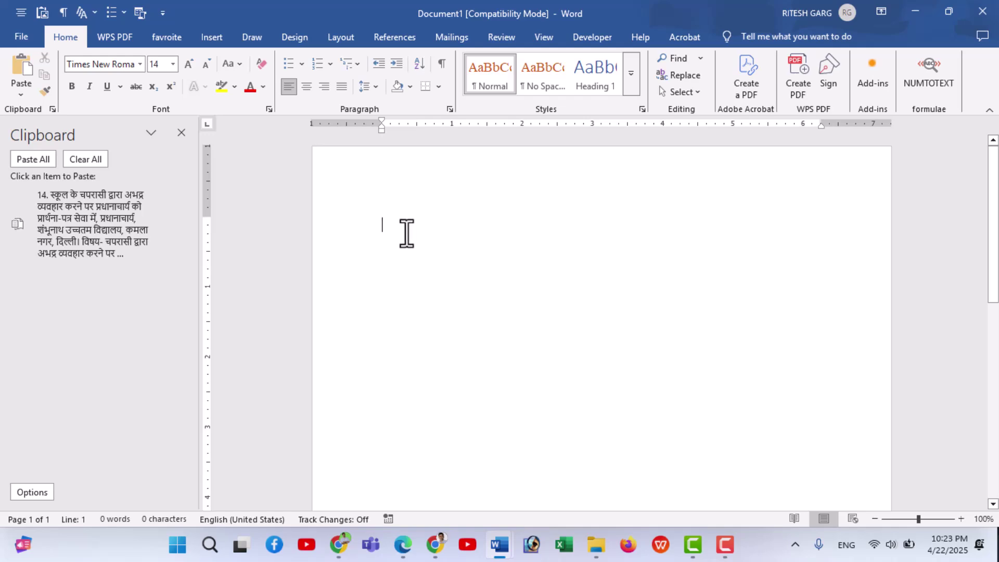
key(ctrl+v)
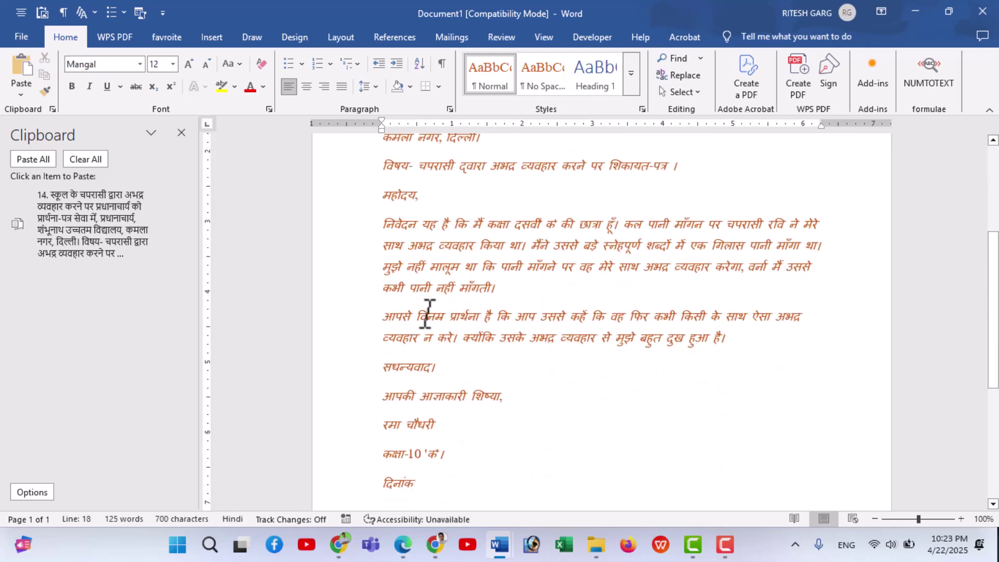
scroll(423, 314, up, 5)
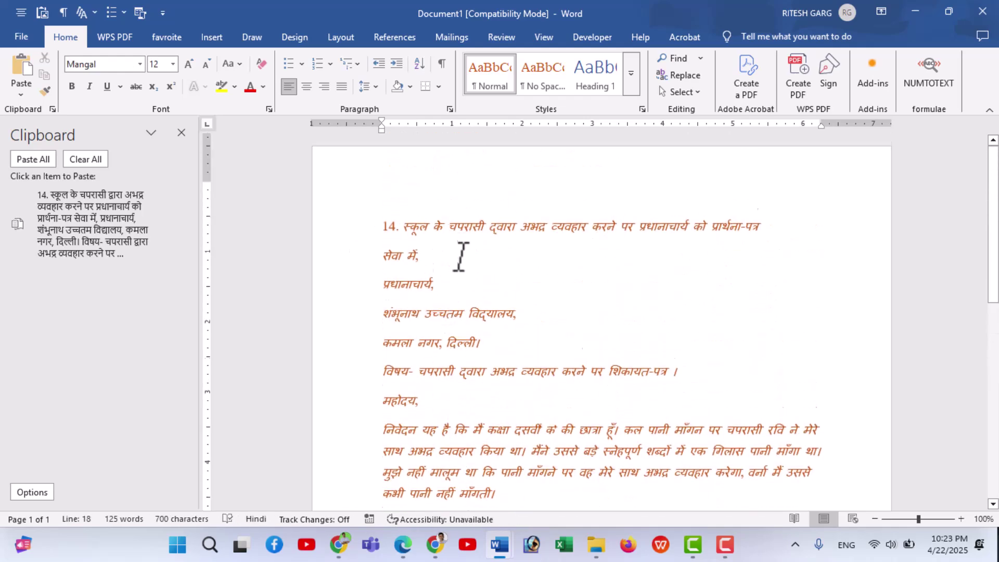
scroll(457, 252, down, 5)
scroll(472, 268, up, 5)
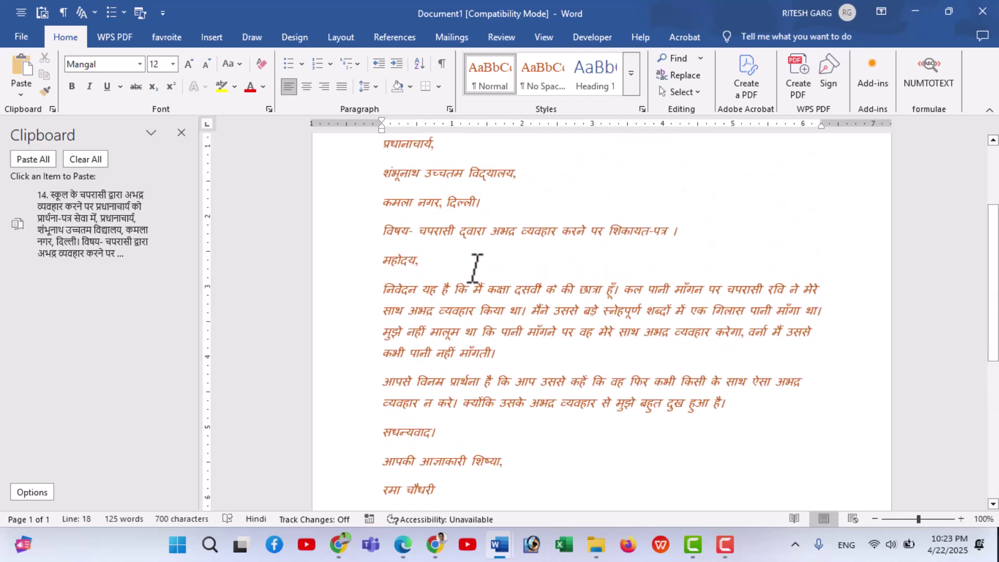
Try out editing the pasted letter by adding a few test characters to the line ending in दिल्ली and deleting them
click(489, 271)
text(sdjs)
key(BackSpace)
key(BackSpace)
key(BackSpace)
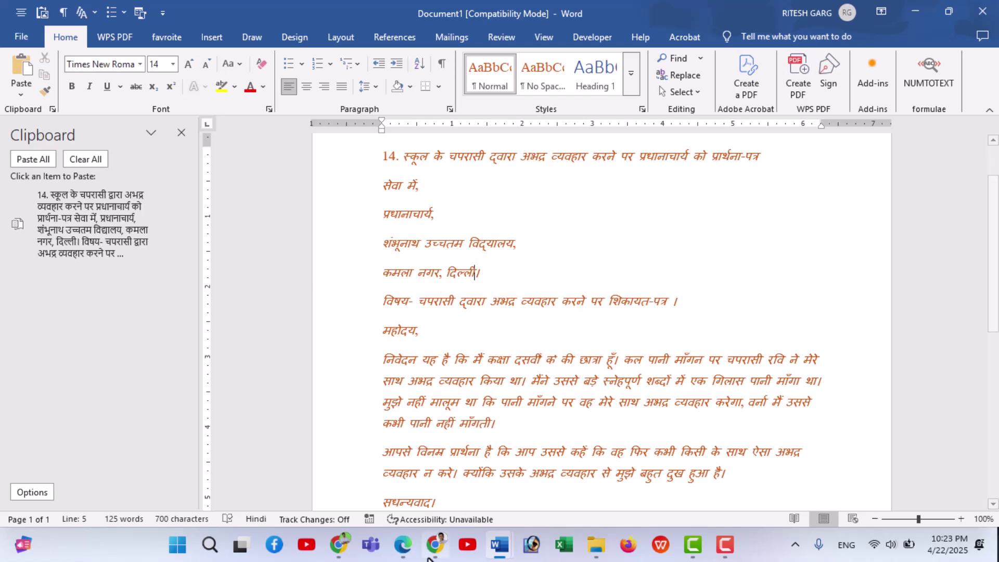
Switch to Chrome, search Google in a new tab for "unicode to krutidev 10 converter" and open krutidevunicodeconverter.com's Unicode To KrutiDev page
mouse_move(436, 558)
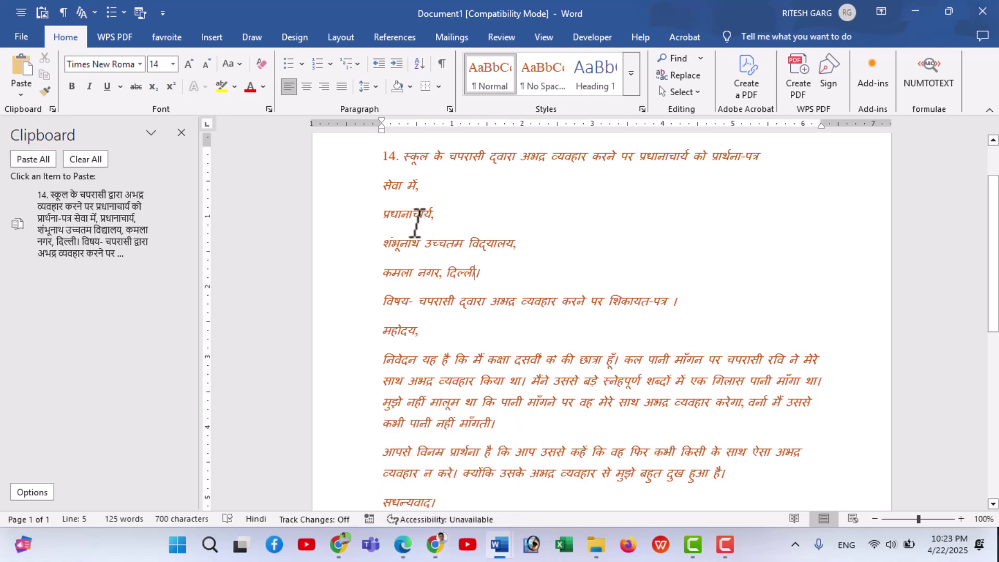
click(446, 550)
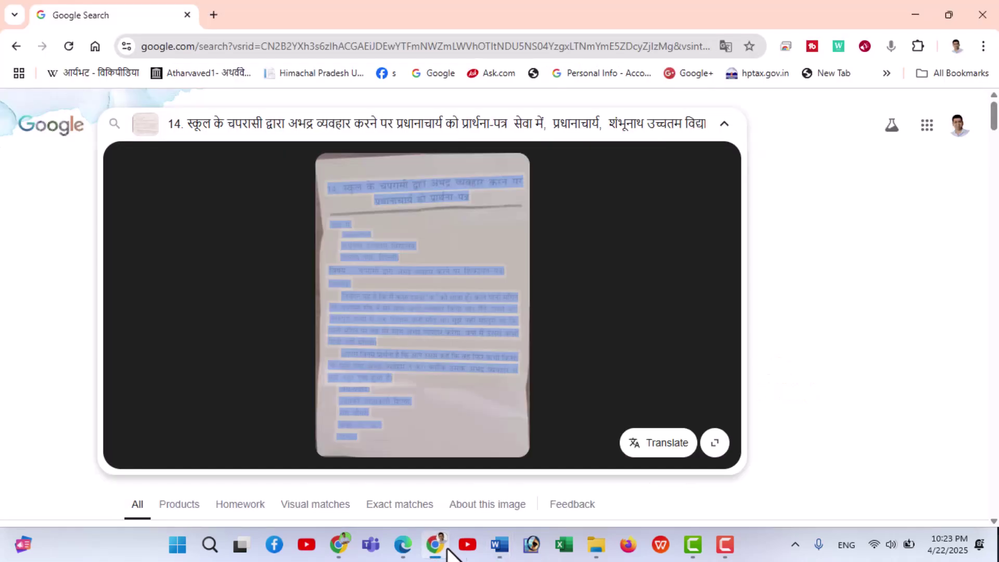
click(216, 16)
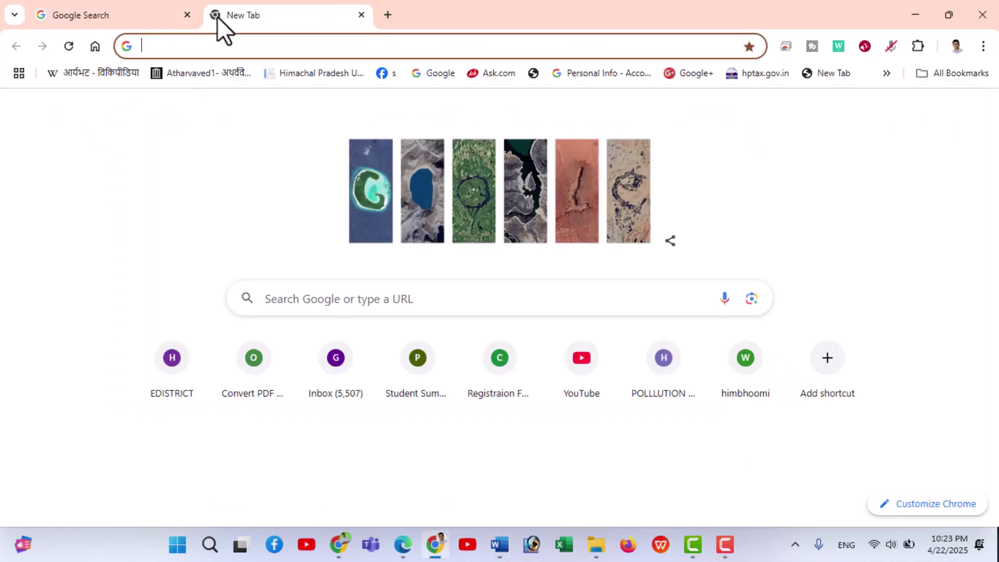
click(436, 73)
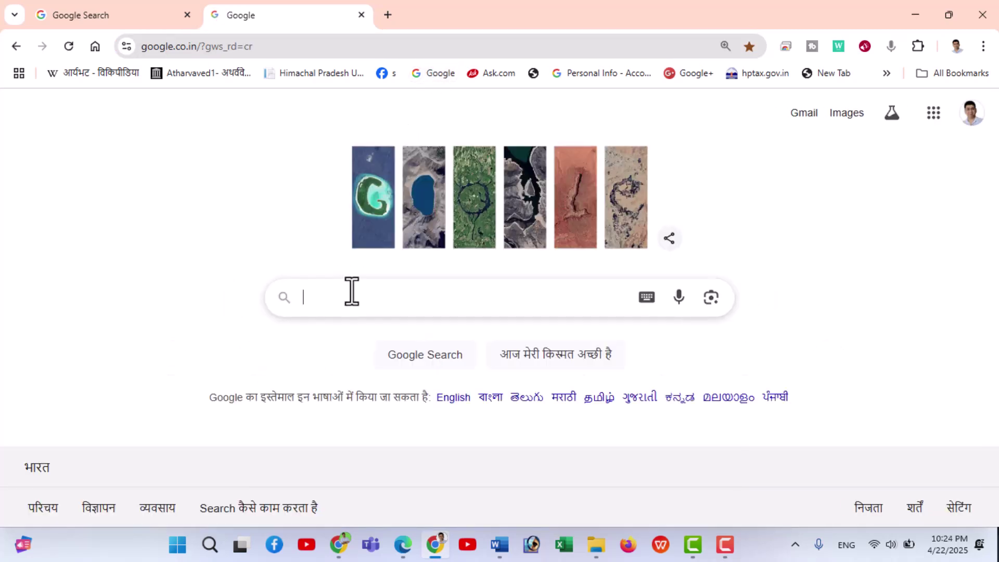
click(352, 291)
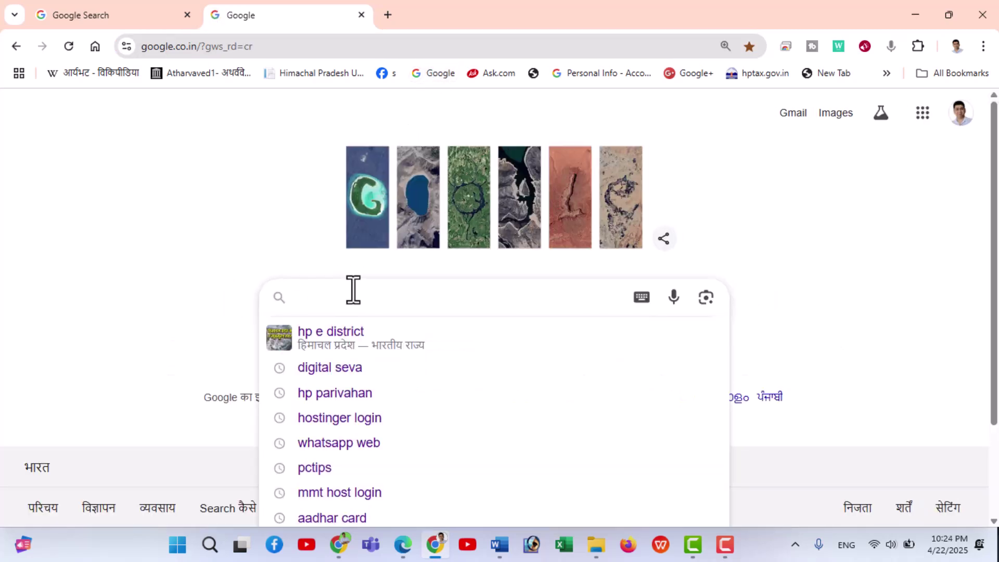
text(ud)
key(BackSpace)
text(nicode to k)
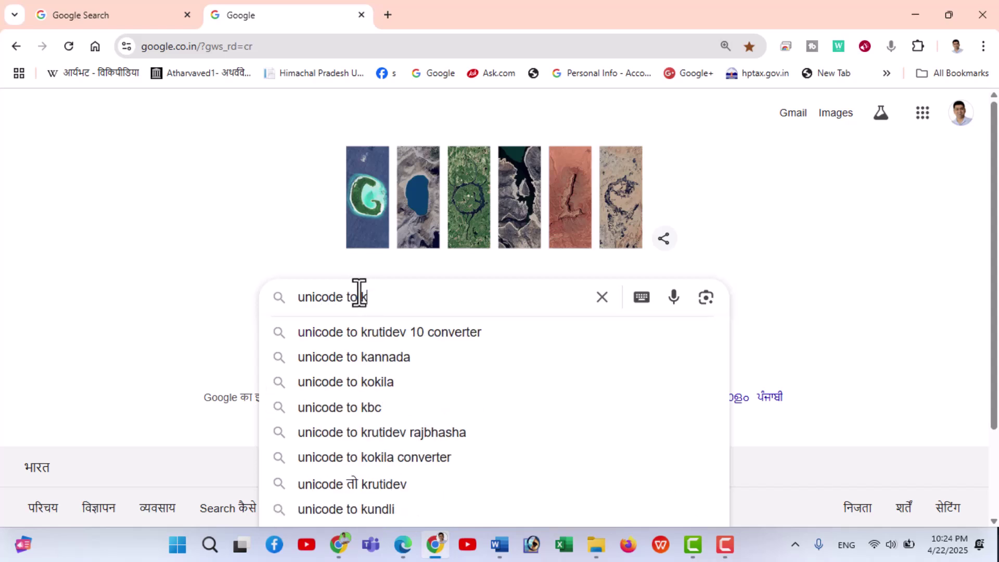
click(385, 333)
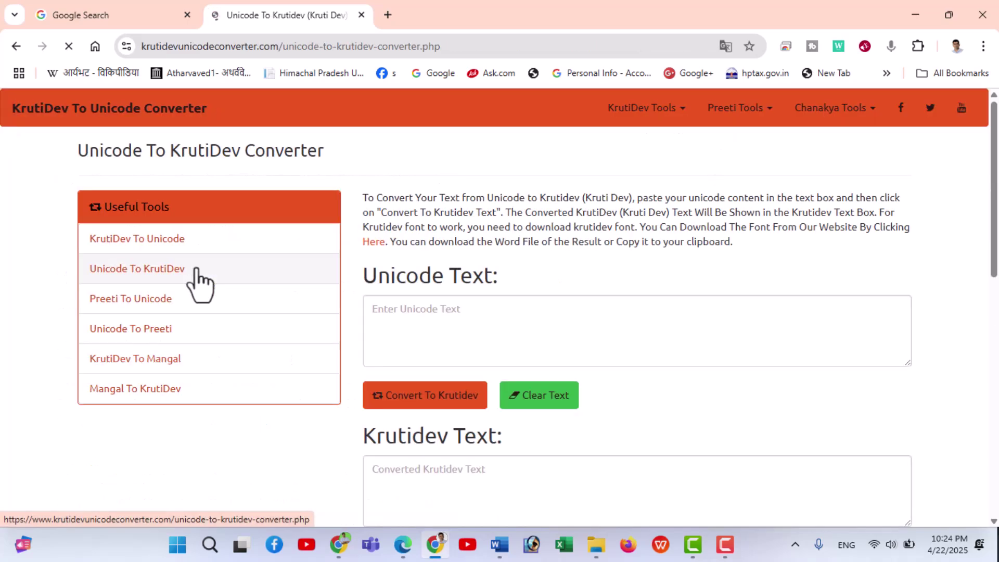
Paste the copied Hindi letter as the Unicode text and convert it to Krutidev
click(426, 311)
scroll(430, 311, down, 3)
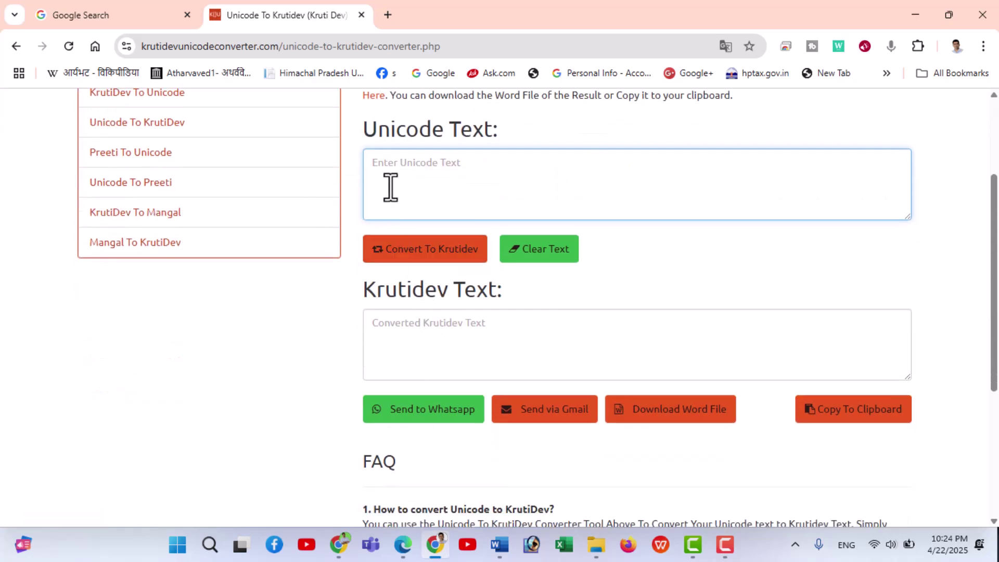
key(ctrl+v)
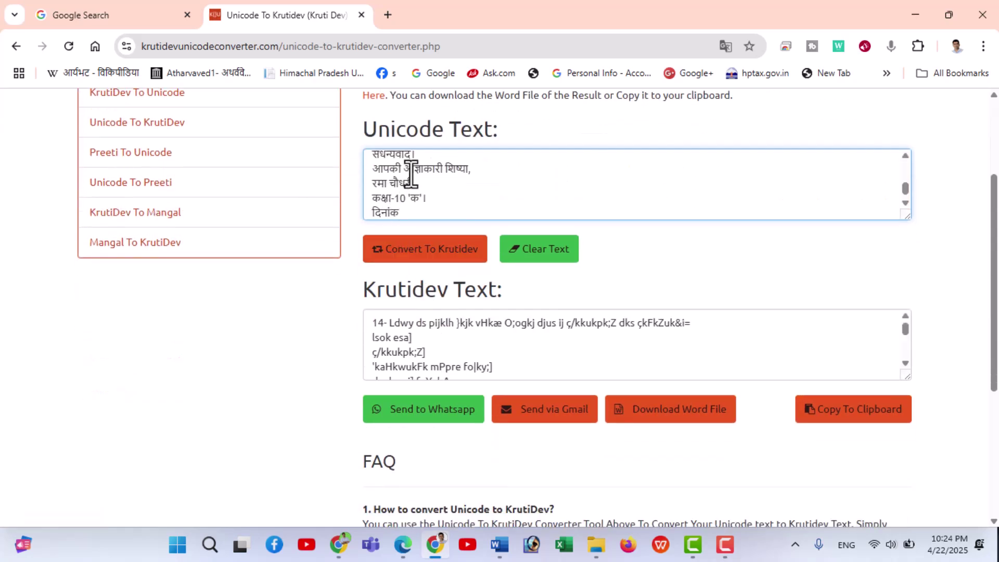
click(419, 255)
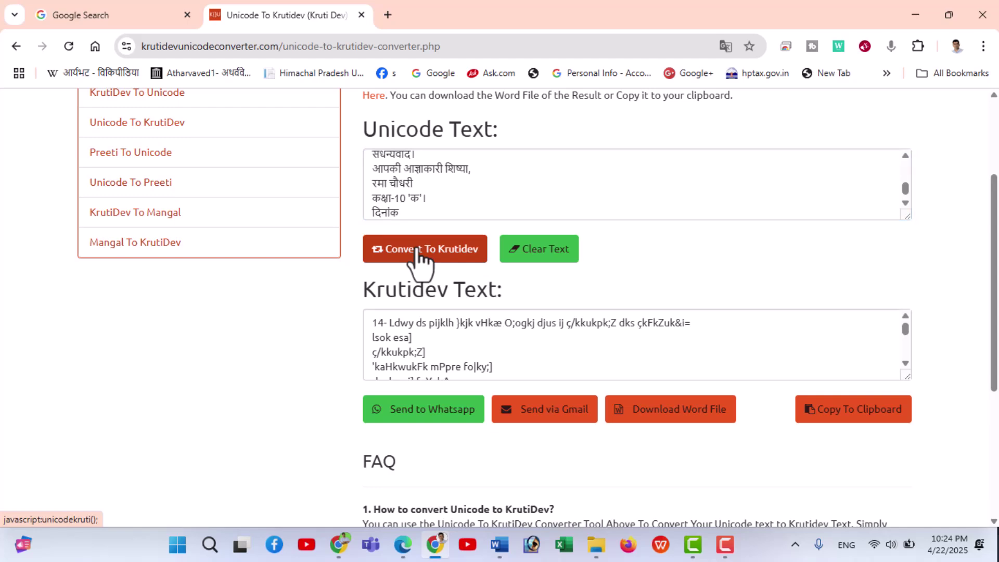
Select all of the converted Krutidev text and copy it to the clipboard
scroll(421, 260, down, 3)
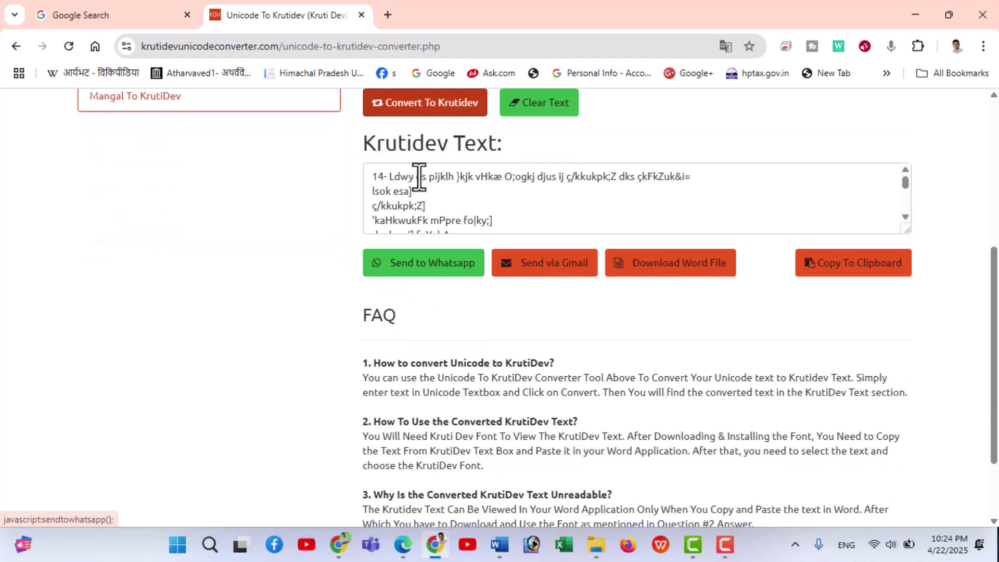
click(432, 204)
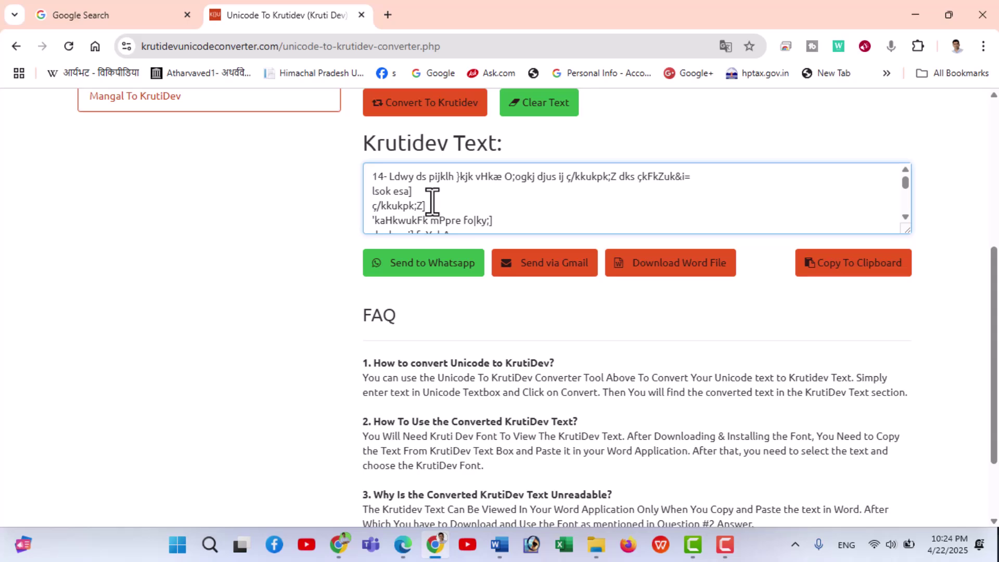
key(ctrl+a)
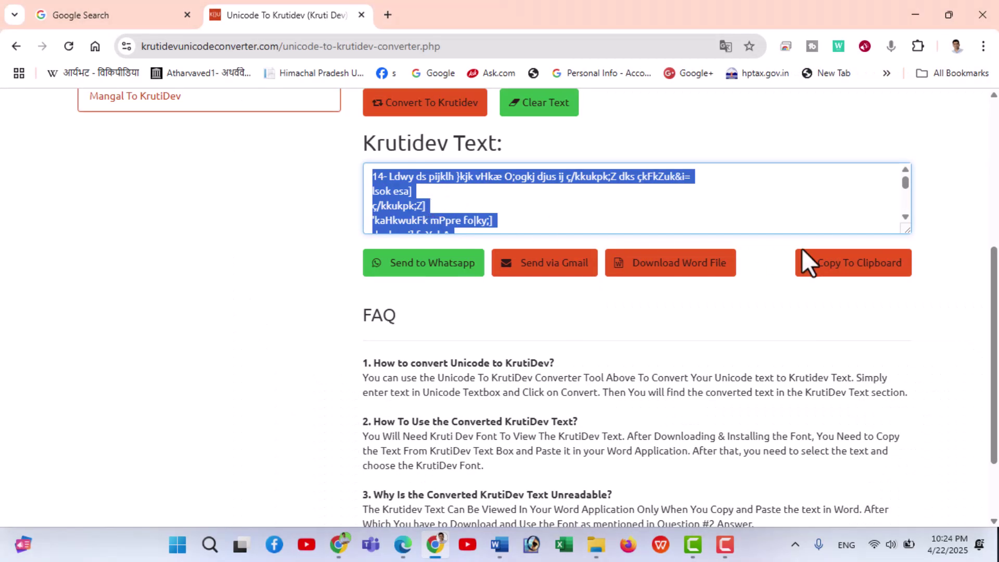
click(843, 275)
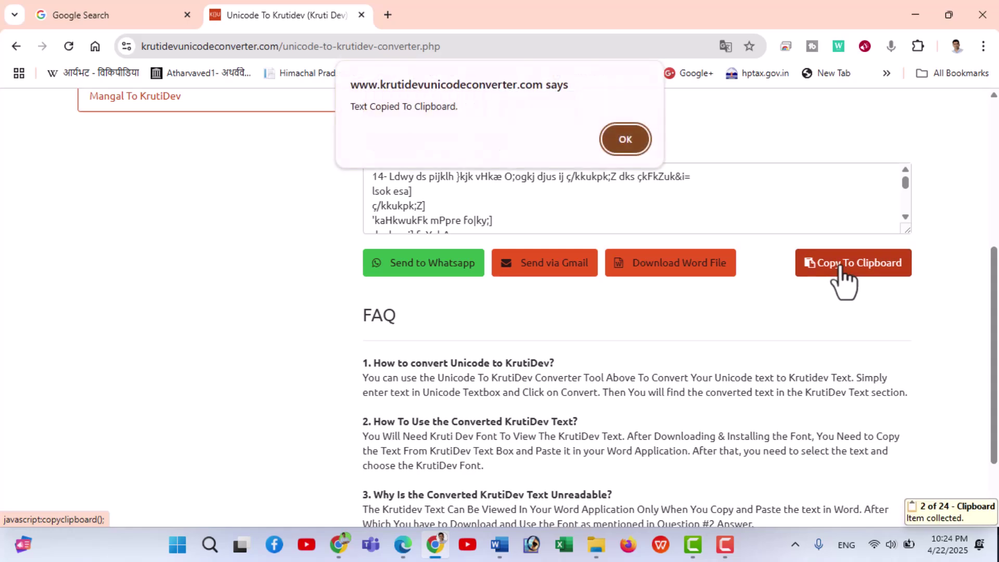
click(625, 139)
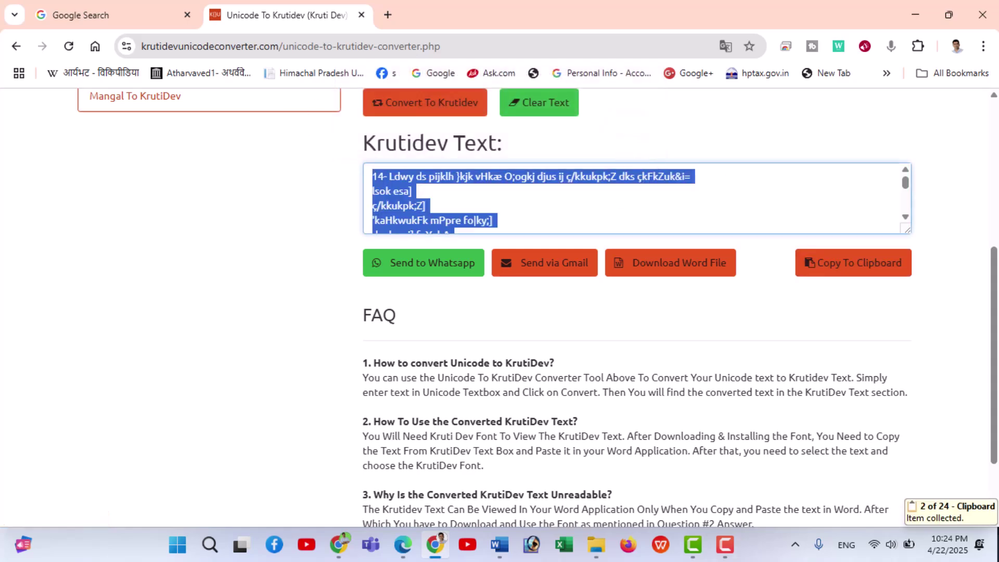
Switch to Word, paste the Krutidev text into a new blank document and close the Clipboard pane
mouse_move(500, 545)
click(589, 483)
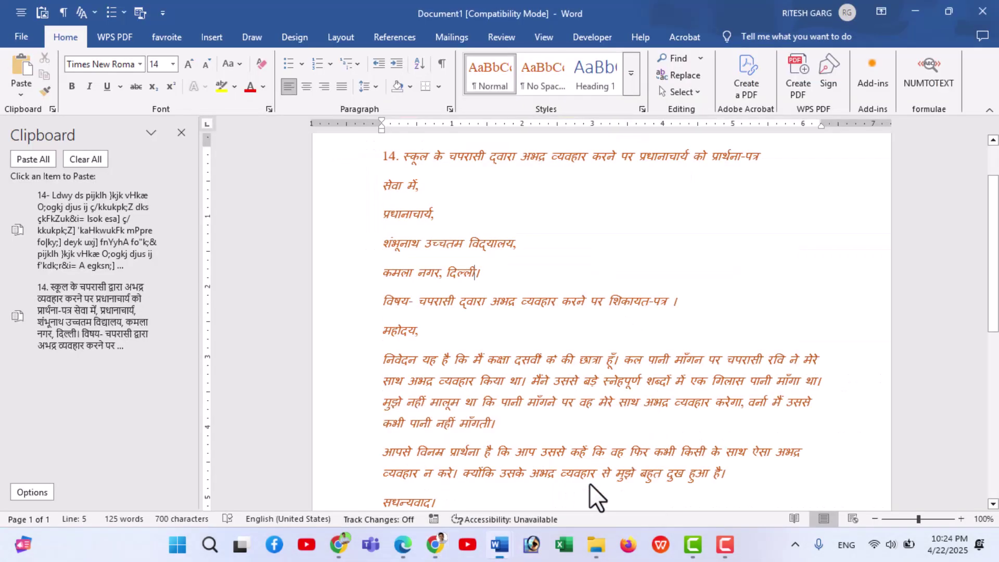
click(585, 435)
key(ctrl+n)
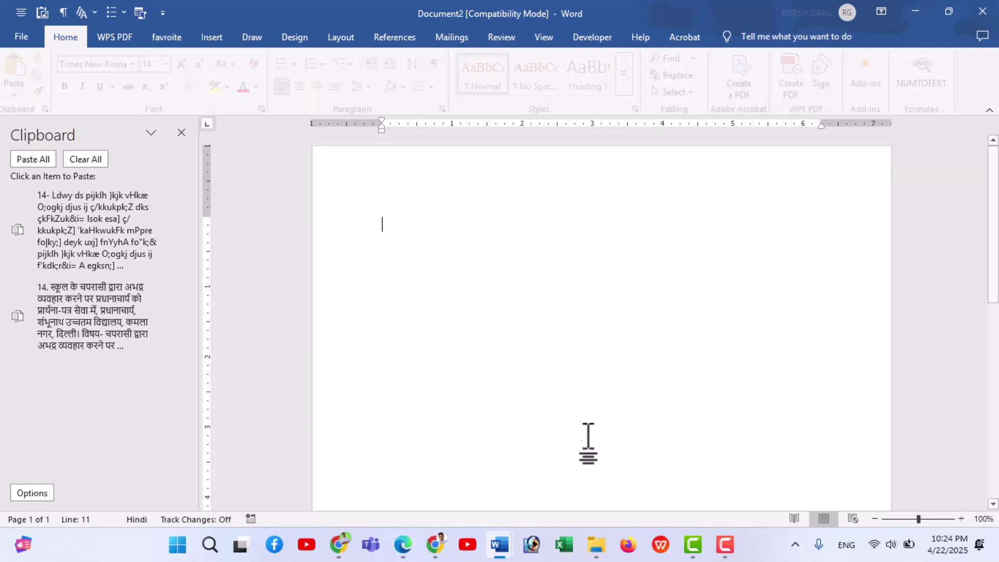
key(ctrl+v)
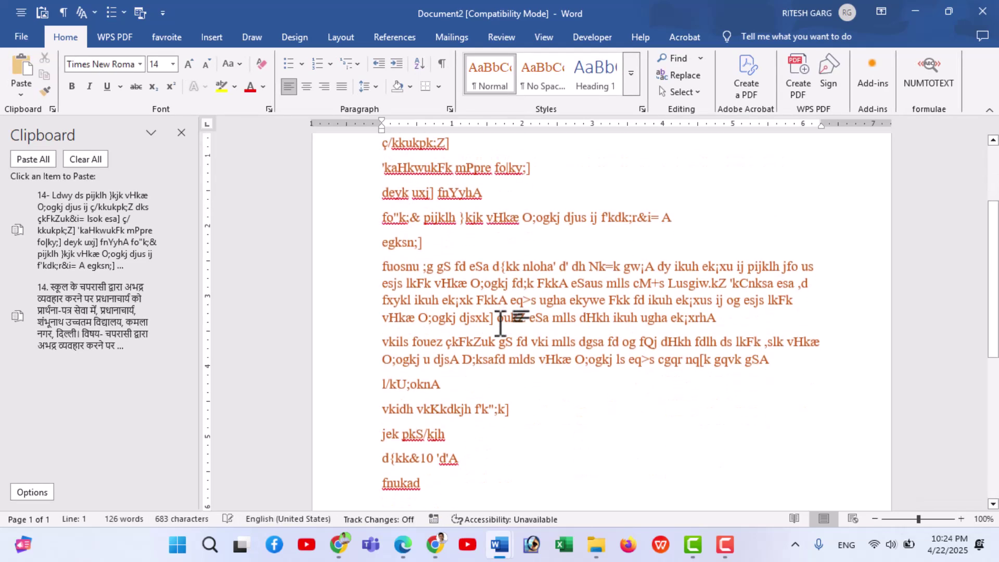
scroll(500, 324, up, 4)
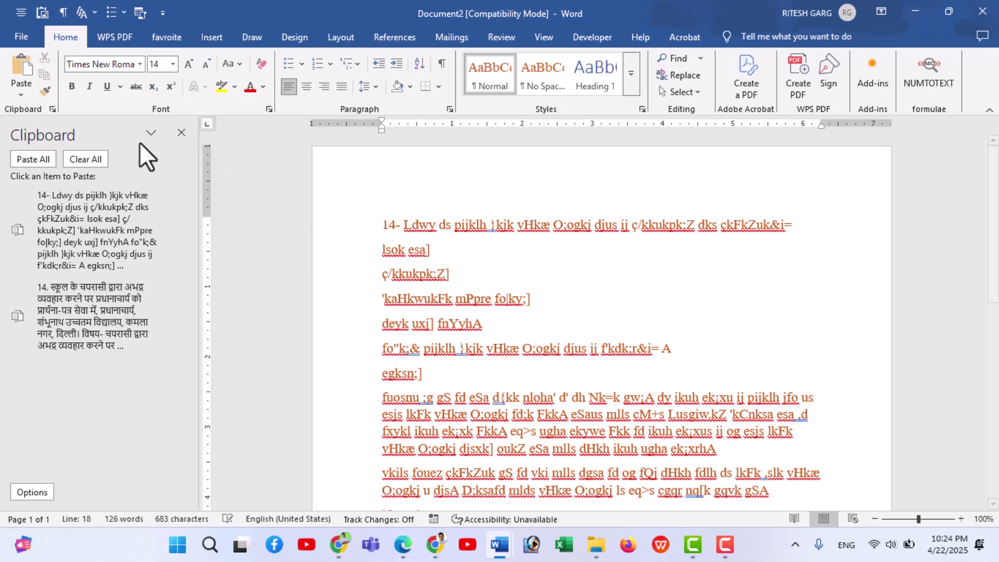
click(185, 132)
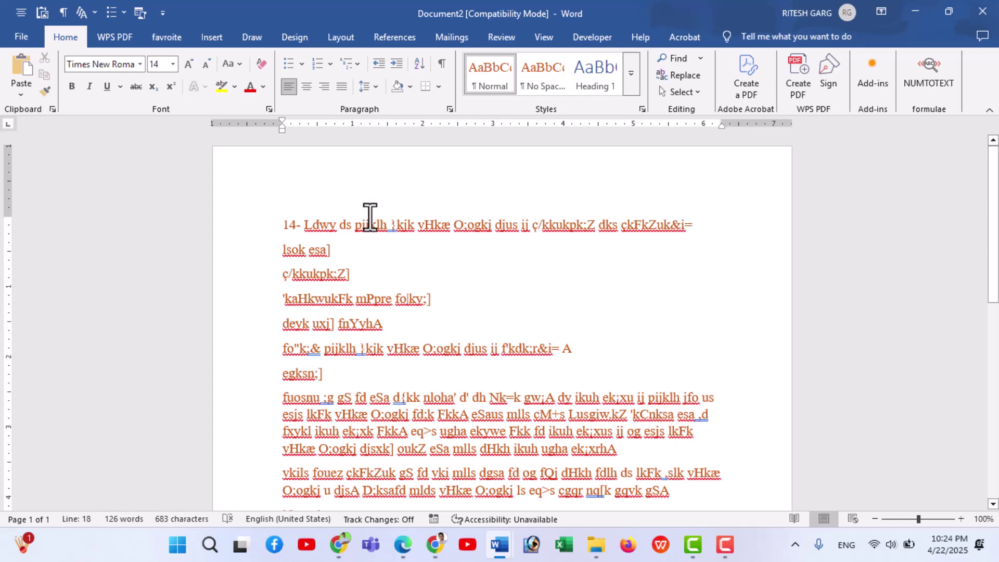
Set the font of the entire pasted text to Kruti Dev 010
key(ctrl+a)
click(140, 63)
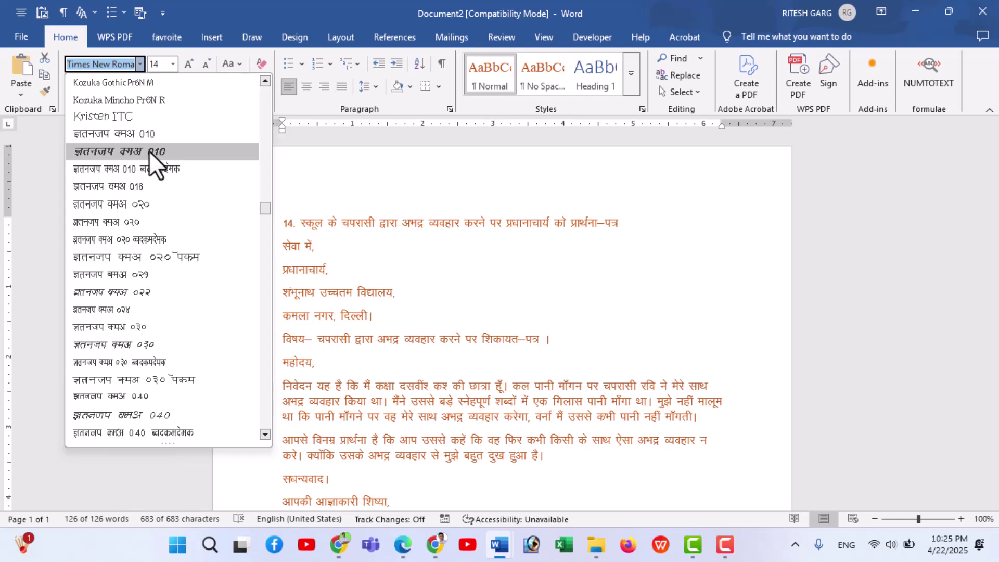
click(149, 151)
click(323, 343)
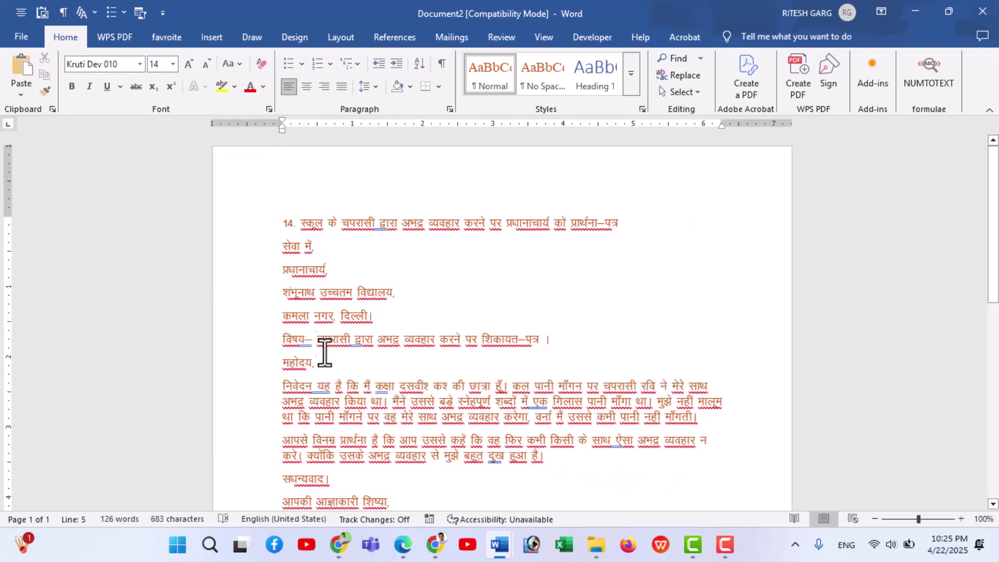
Edit the end of the कमला नगर line so that हि0प्र। follows दिल्ली
ctrl+scroll(324, 343, up, 6)
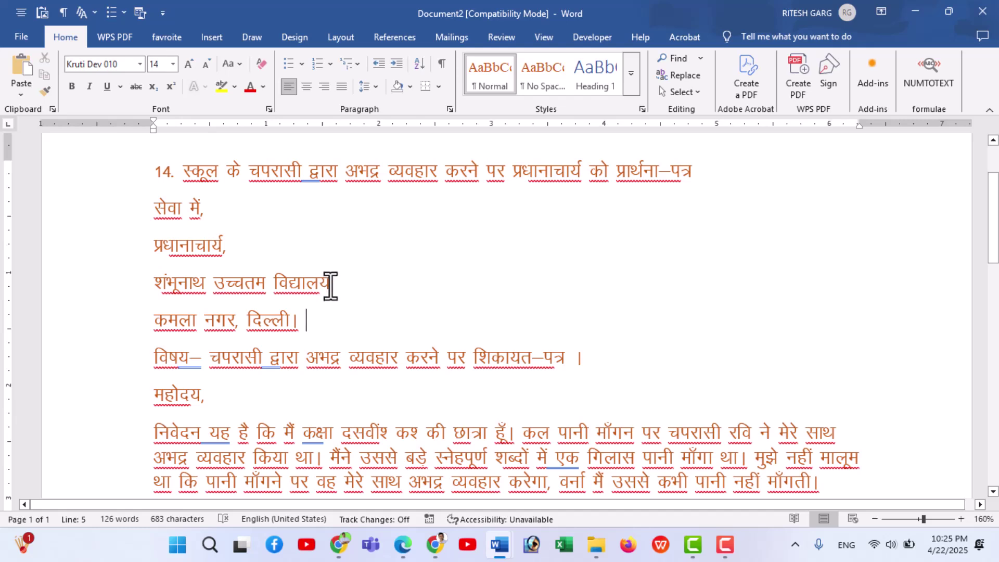
click(291, 323)
key(Delete)
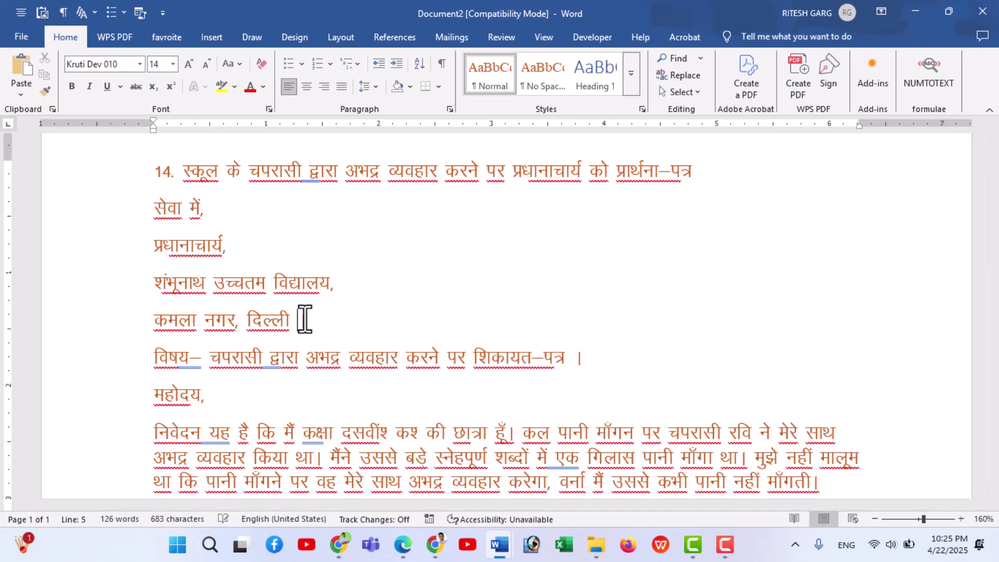
text(fg)
Delete ने from the word करने in the विषय line of the letter
scroll(313, 322, down, 3)
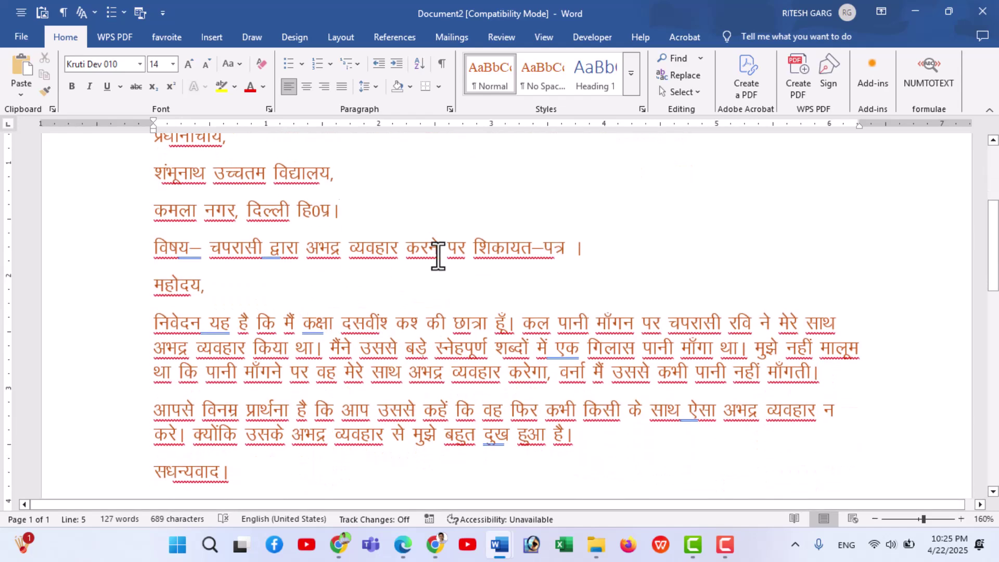
click(440, 244)
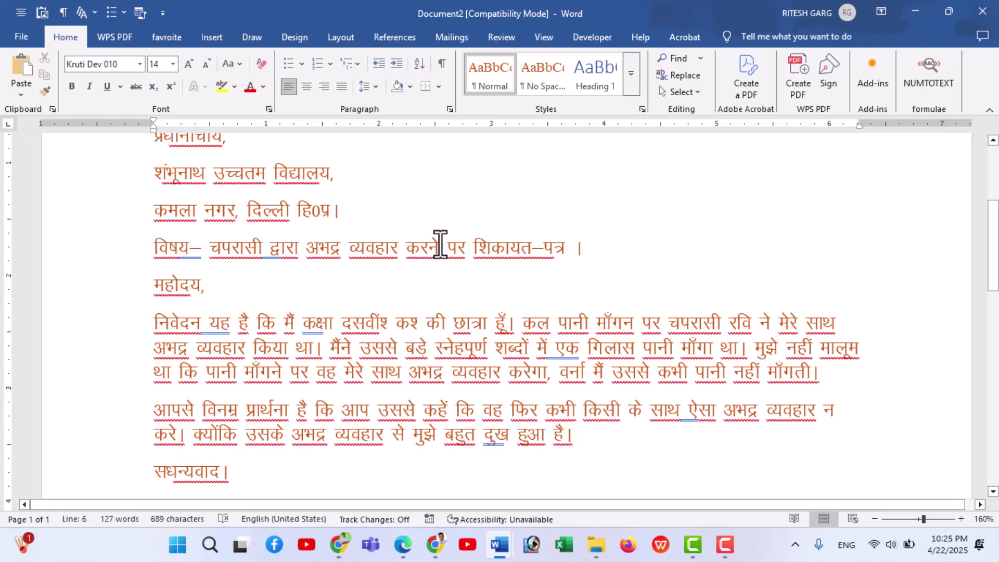
key(BackSpace)
key(BackSpace)
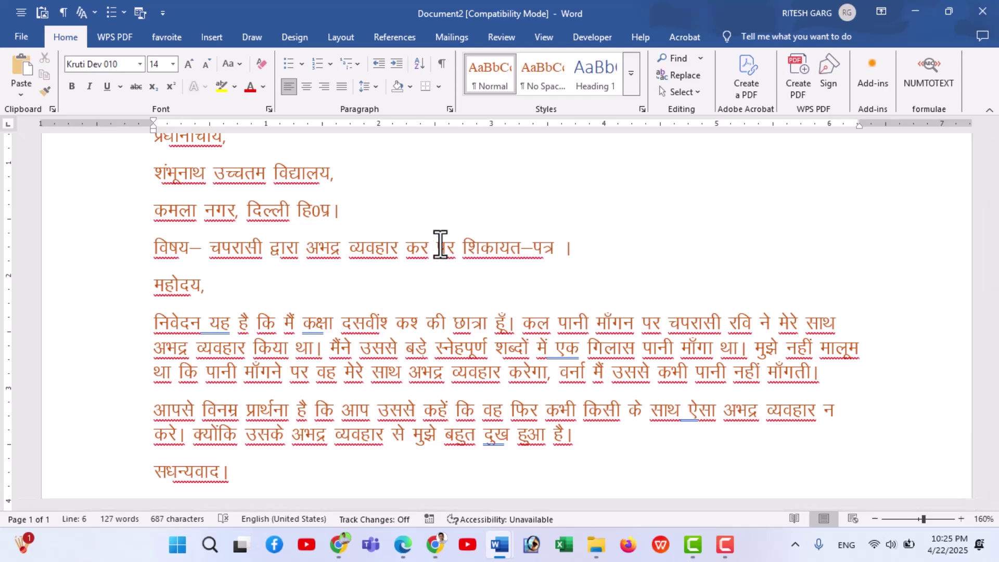